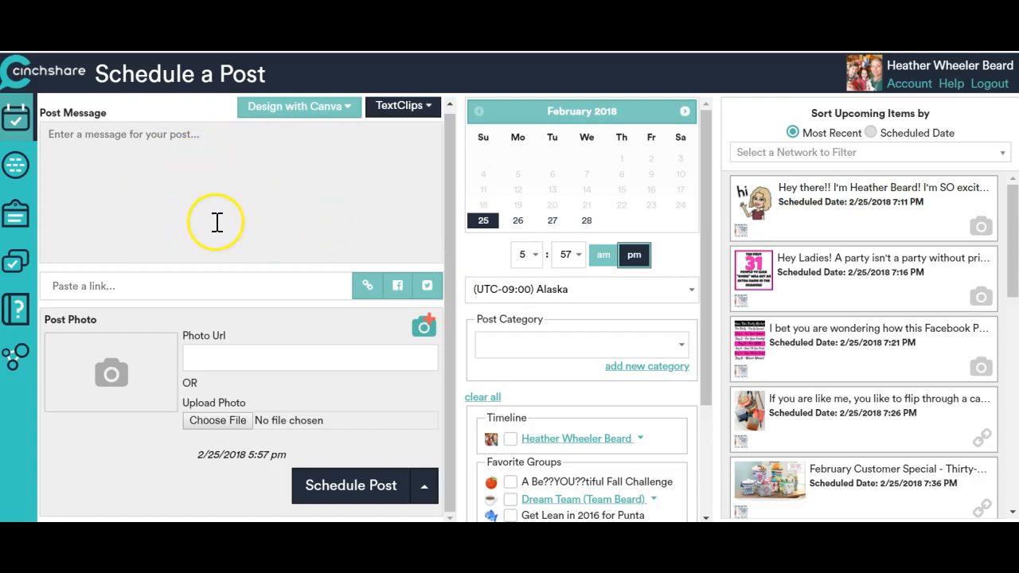
{"action": "left_click", "coordinate": [429, 110]}
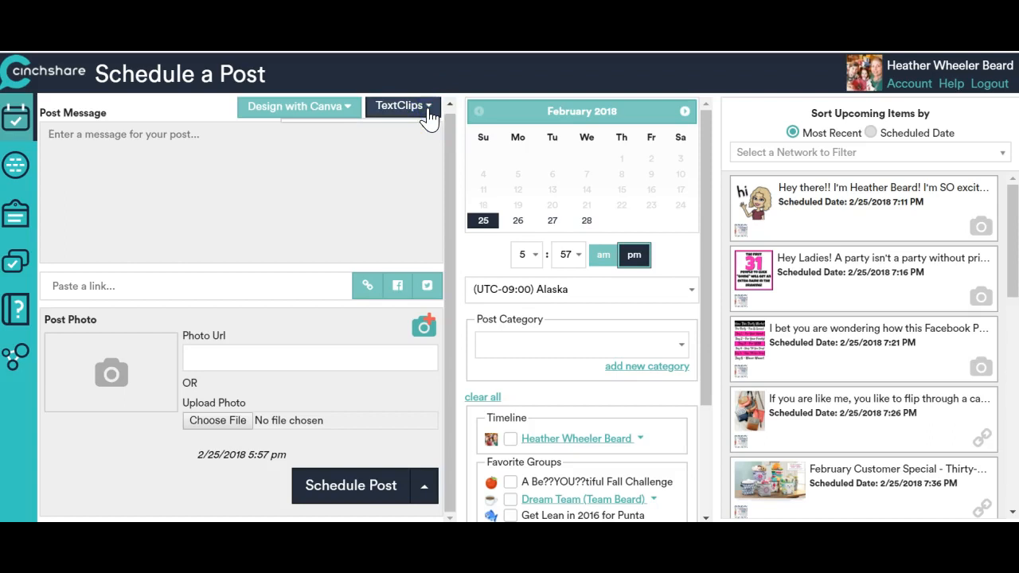
{"action": "left_click", "coordinate": [429, 109]}
{"action": "left_click", "coordinate": [429, 110]}
{"action": "left_click", "coordinate": [430, 110]}
{"action": "left_click", "coordinate": [330, 170]}
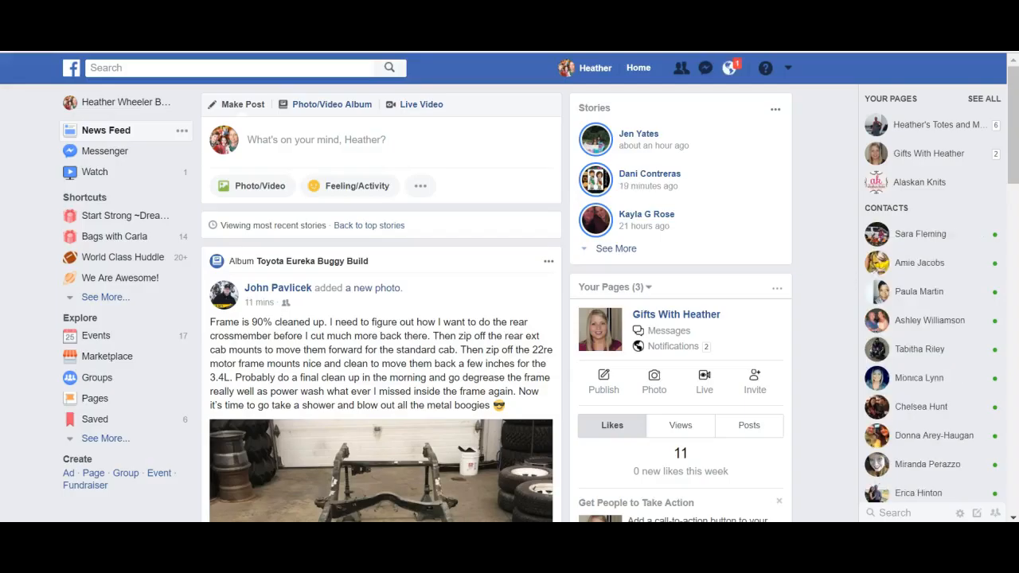
In Facebook, start a new post with the red heart, grinning face and shopping bags emojis.
{"action": "left_click", "coordinate": [286, 142]}
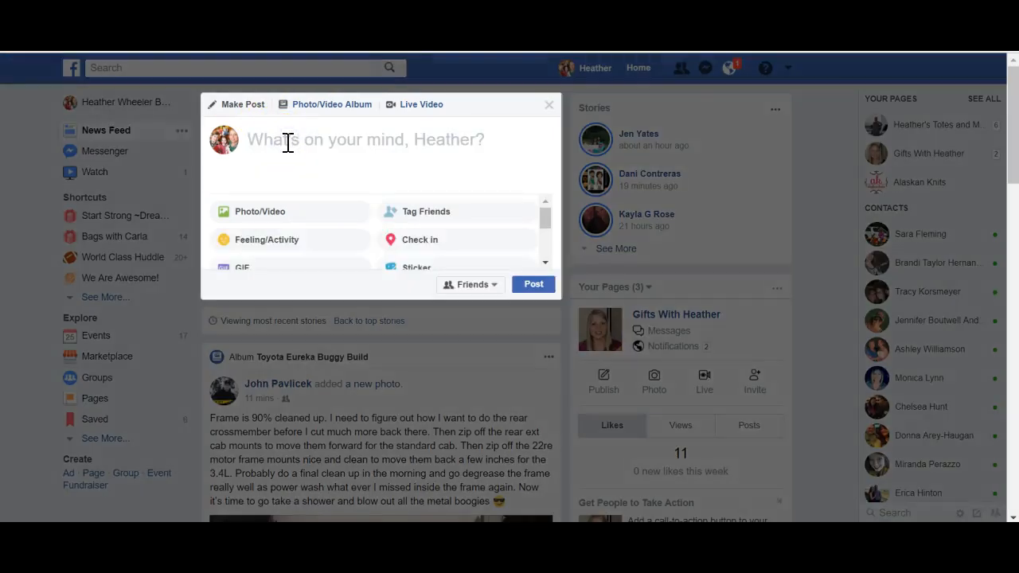
{"action": "left_click", "coordinate": [547, 184]}
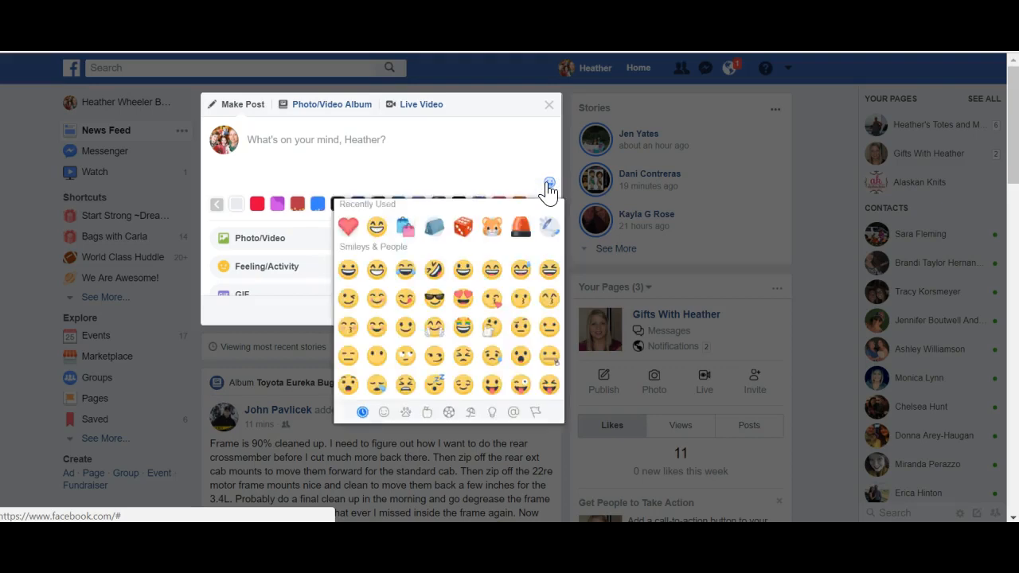
{"action": "left_click", "coordinate": [348, 227]}
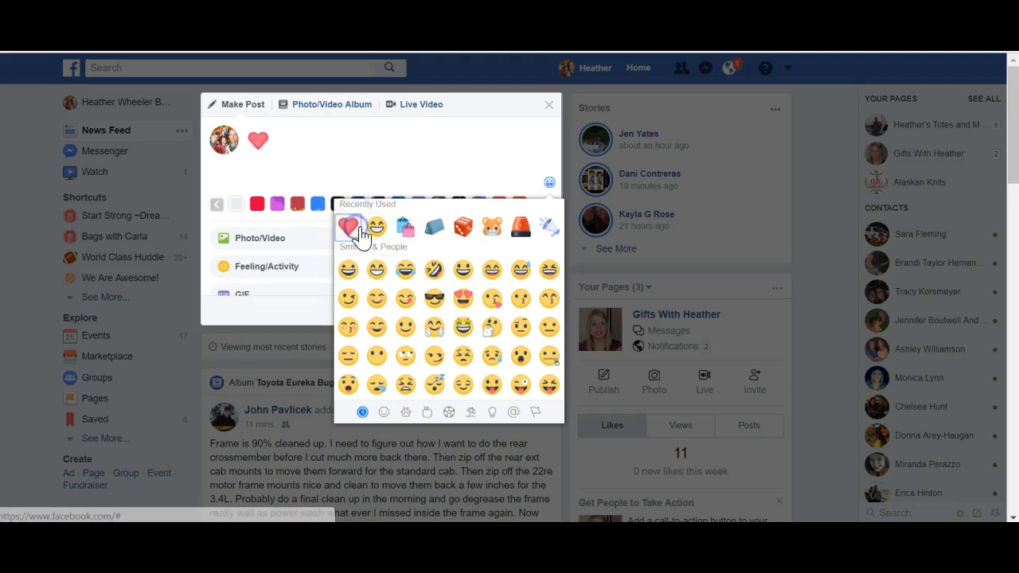
{"action": "left_click", "coordinate": [378, 229]}
{"action": "left_click", "coordinate": [403, 227]}
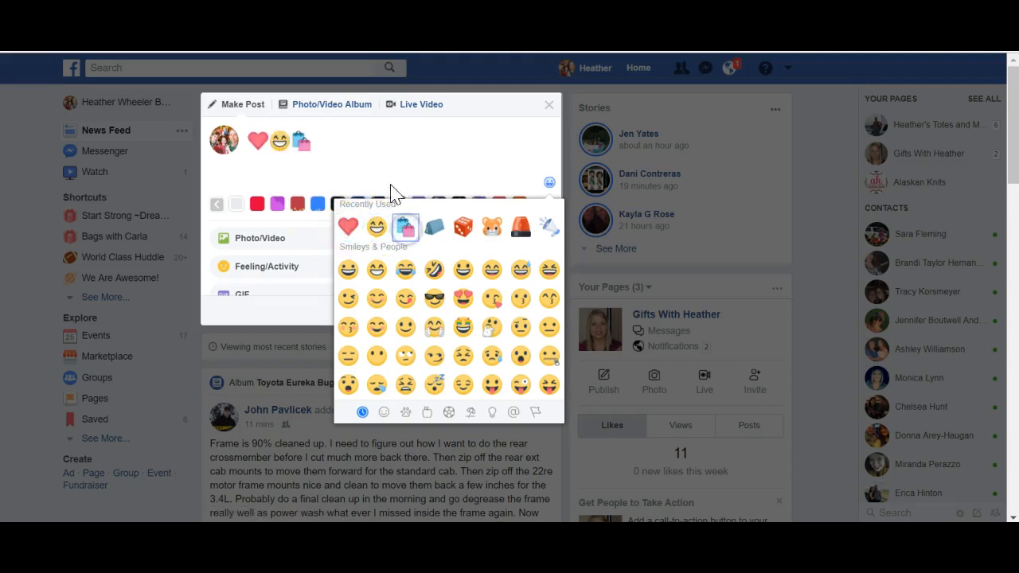
Add the text "Welcome to the Cinchshare Practice Party!! I'm so glad you could join me on Facebook Tonight!!!!" after the emojis.
{"action": "left_click", "coordinate": [376, 137]}
{"action": "type", "text": "Welcome to the Cin"}
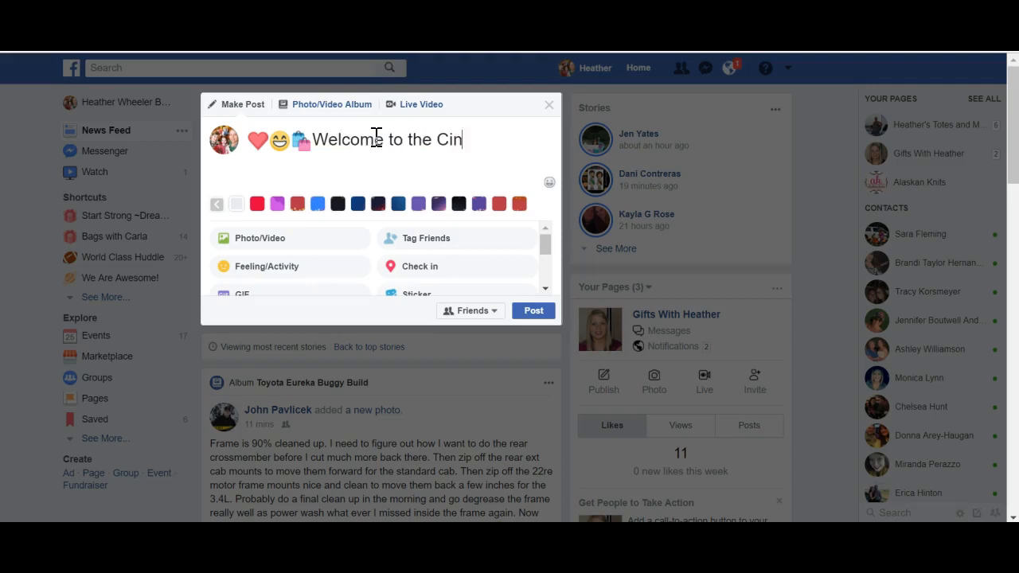
{"action": "type", "text": "chshare Practice Par"}
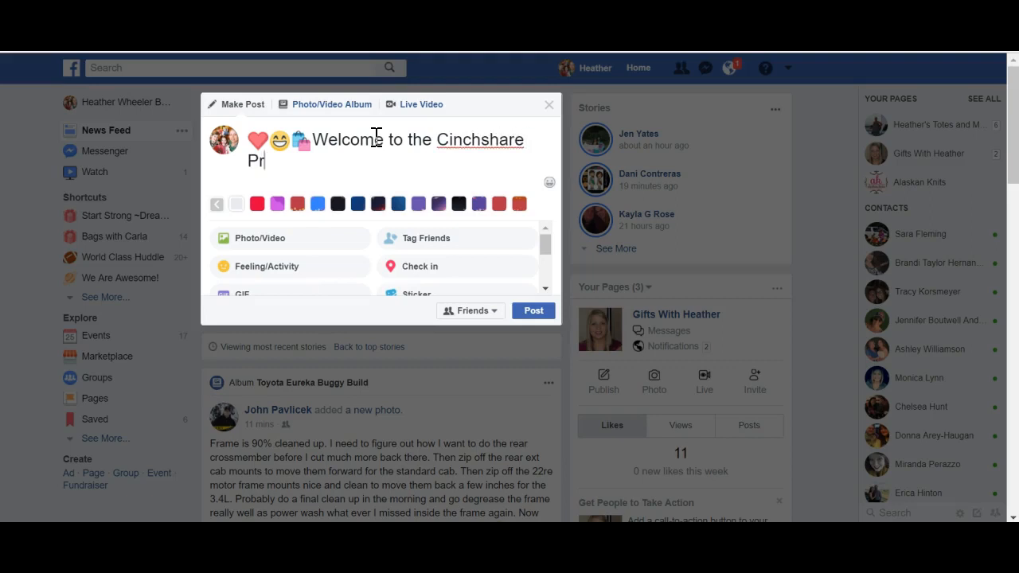
{"action": "type", "text": "ty"}
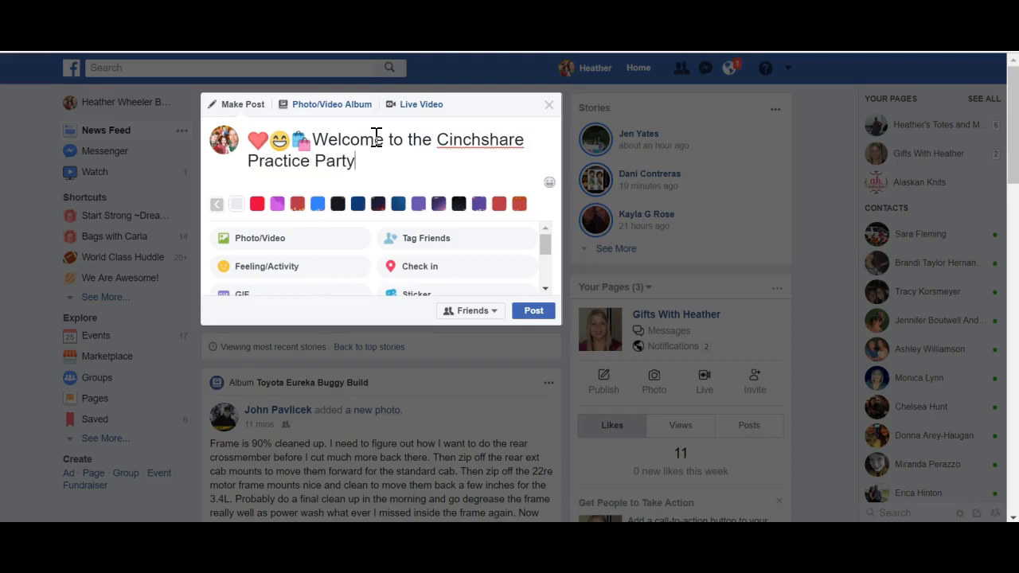
{"action": "type", "text": "!!  I'm so glad you c"}
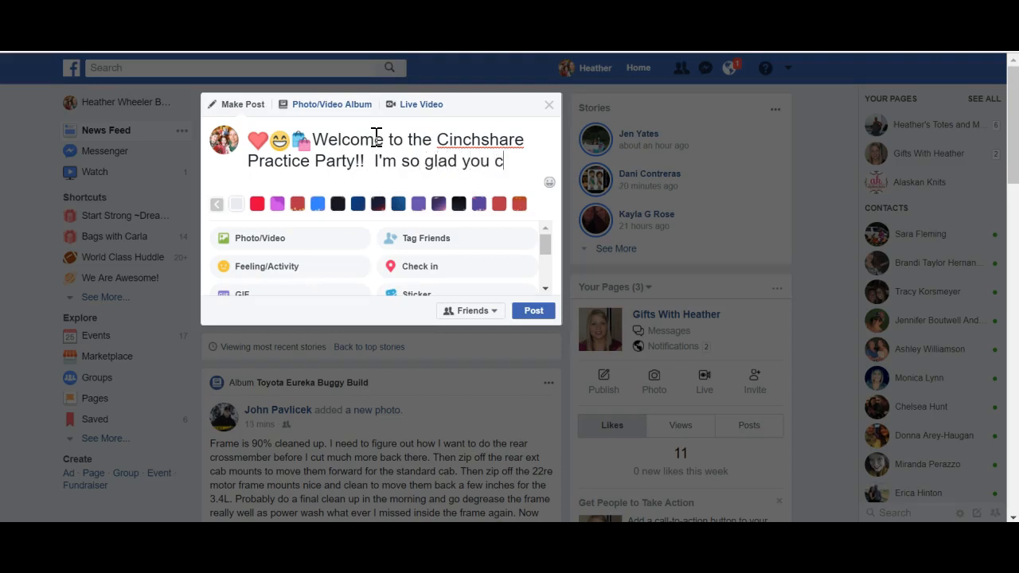
{"action": "type", "text": "ould join m"}
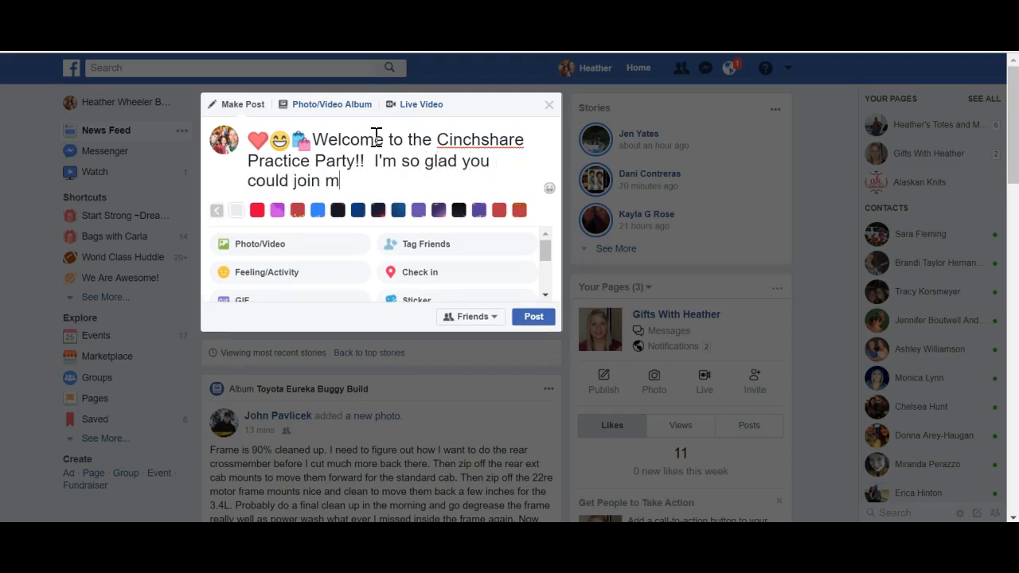
{"action": "type", "text": "e on Facebook Tonight!!!!"}
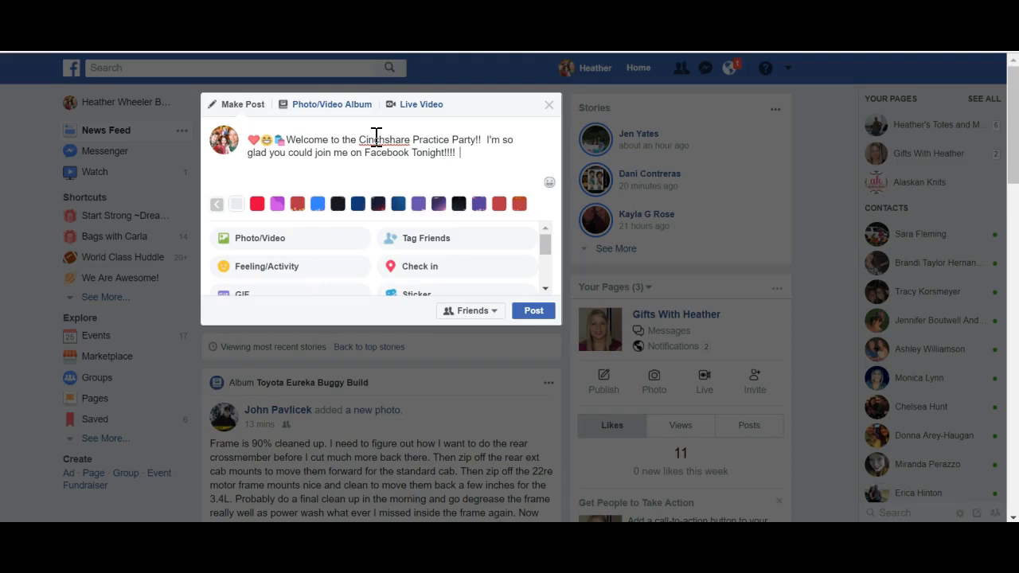
Append the shopping bags, grinning face and red heart emojis to the end of the post draft.
{"action": "left_click", "coordinate": [550, 183]}
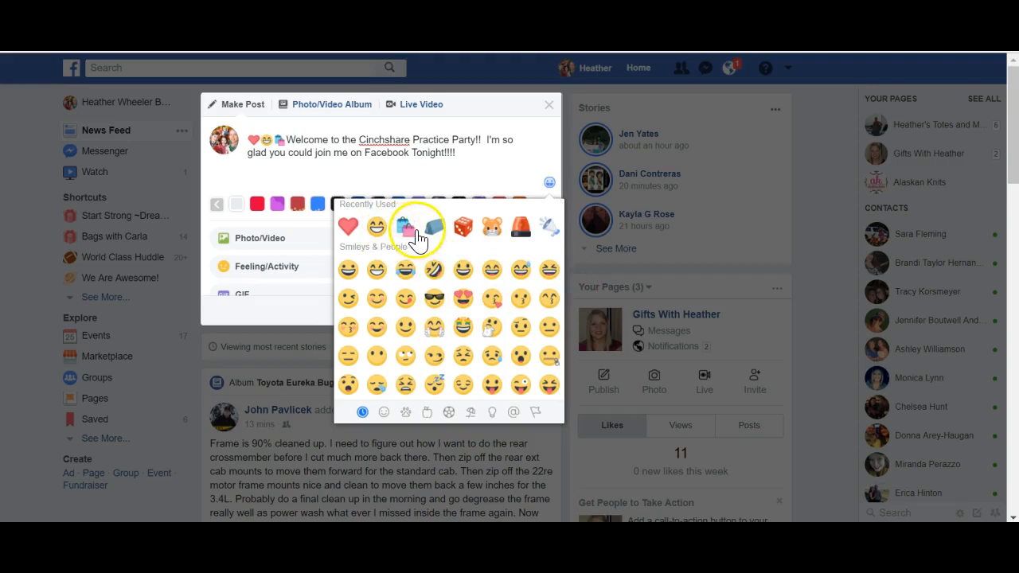
{"action": "left_click", "coordinate": [406, 230]}
{"action": "left_click", "coordinate": [376, 227]}
{"action": "left_click", "coordinate": [349, 228]}
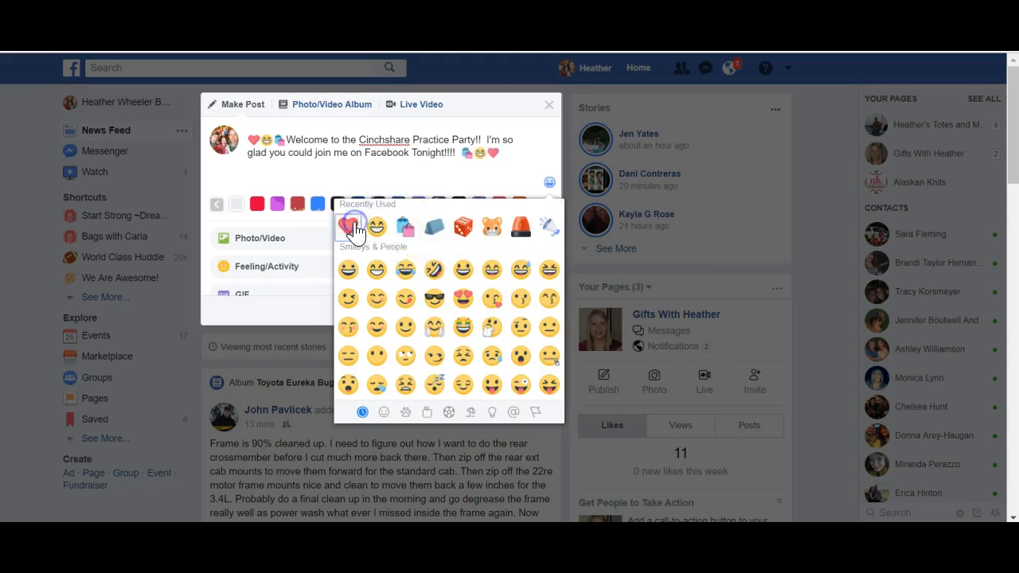
Copy the entire Facebook post draft, including the emojis at both ends.
{"action": "left_click", "coordinate": [519, 166]}
{"action": "left_click", "coordinate": [516, 156]}
{"action": "left_click_drag", "start_coordinate": [516, 156], "coordinate": [239, 133]}
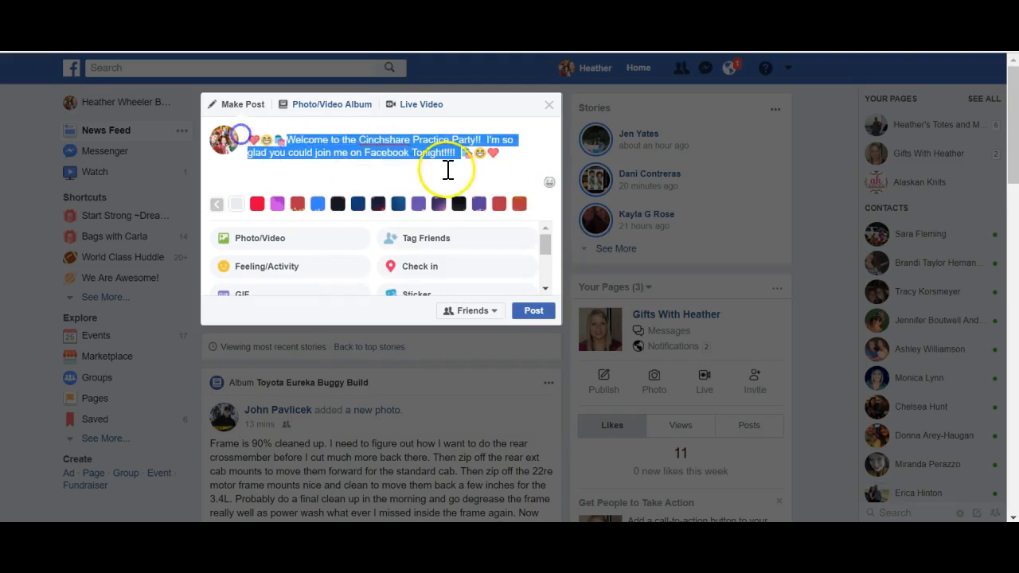
{"action": "left_click_drag", "start_coordinate": [526, 161], "coordinate": [399, 154]}
{"action": "left_click_drag", "start_coordinate": [484, 179], "coordinate": [243, 133]}
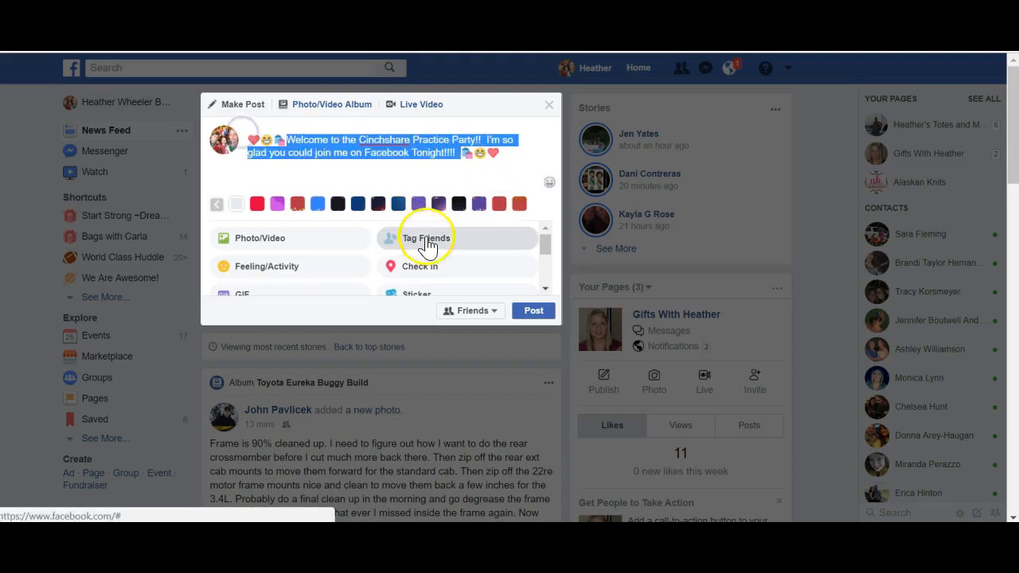
{"action": "right_click", "coordinate": [432, 156]}
{"action": "left_click", "coordinate": [451, 181]}
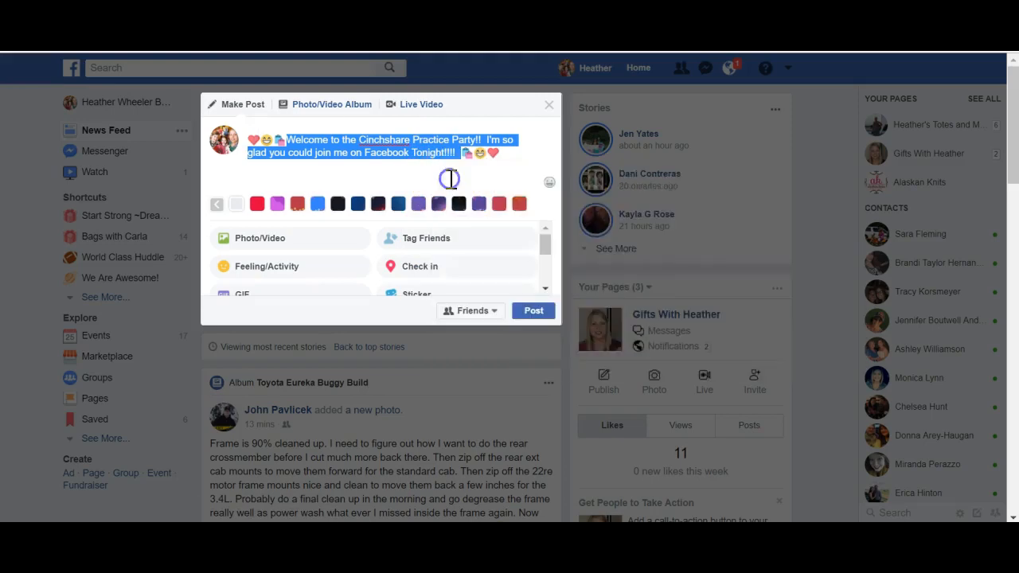
Switch to CinchShare and paste the copied welcome text into the post message.
{"action": "key", "text": "alt+Tab"}
{"action": "left_click", "coordinate": [193, 177]}
{"action": "right_click", "coordinate": [193, 178]}
{"action": "left_click", "coordinate": [243, 275]}
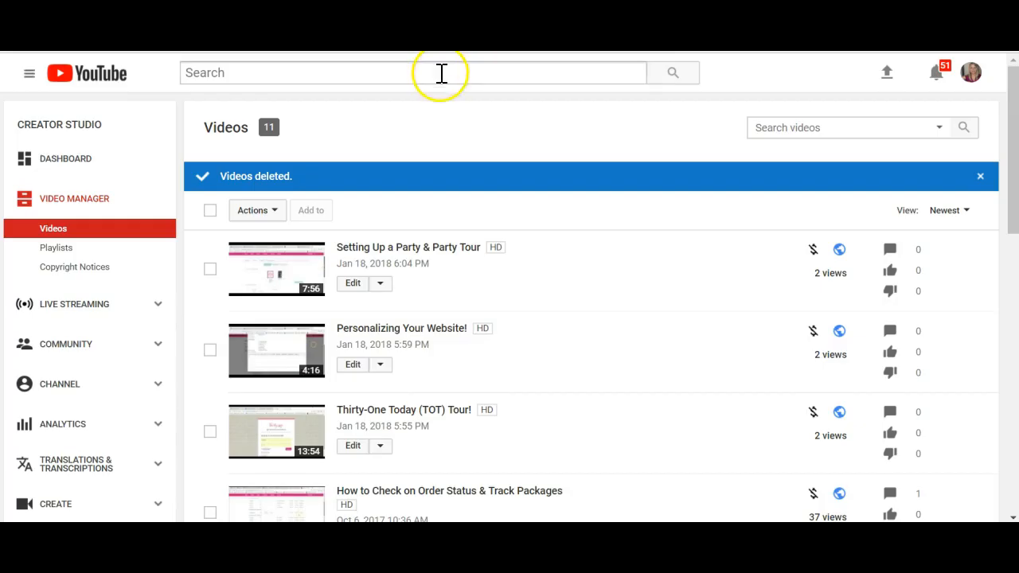
In YouTube, search for "thirty-one gifts" and open the Thirty-One Gifts channel.
{"action": "left_click", "coordinate": [411, 72]}
{"action": "type", "text": "thirty-"}
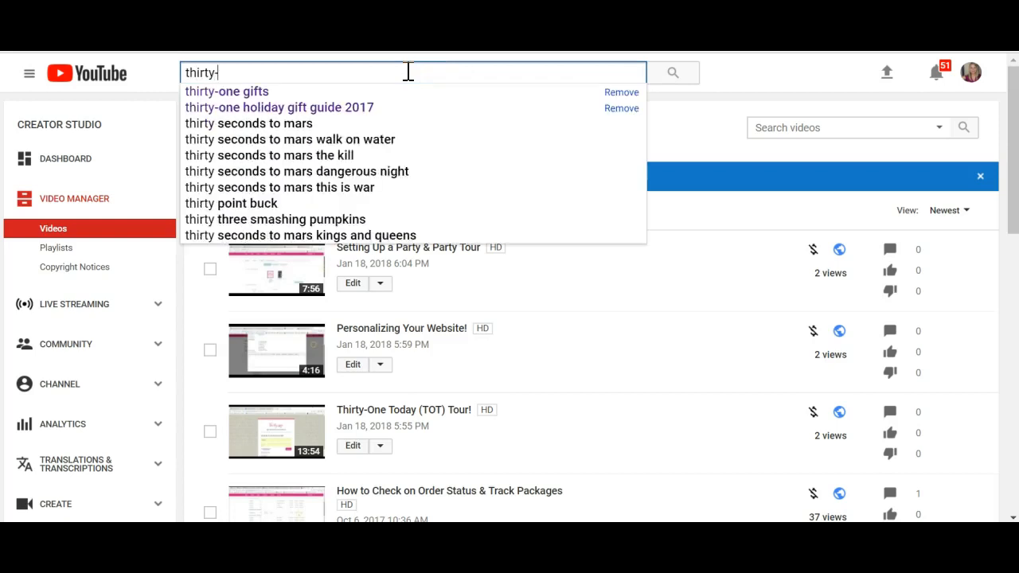
{"action": "type", "text": "one gifts"}
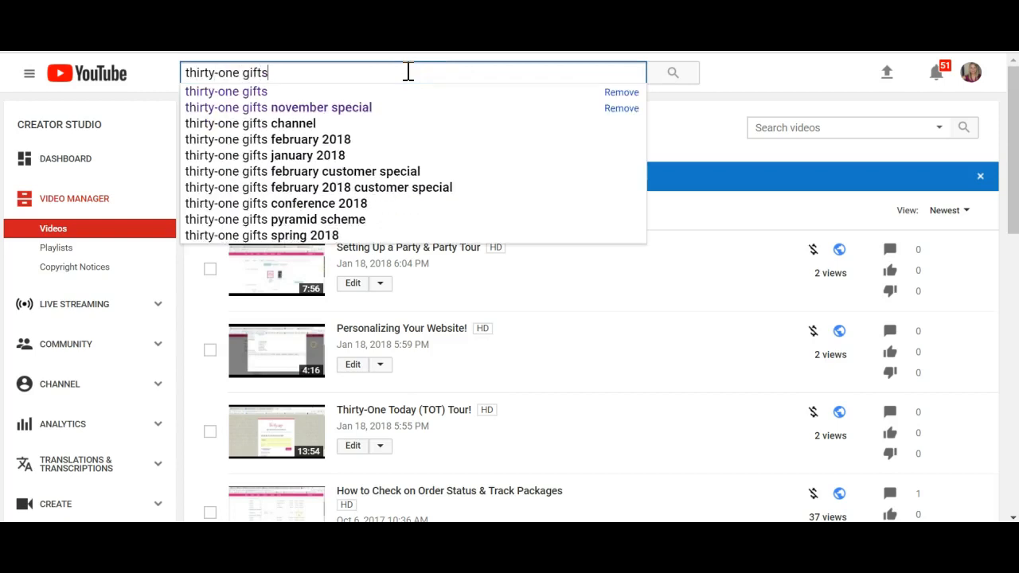
{"action": "key", "text": "Return"}
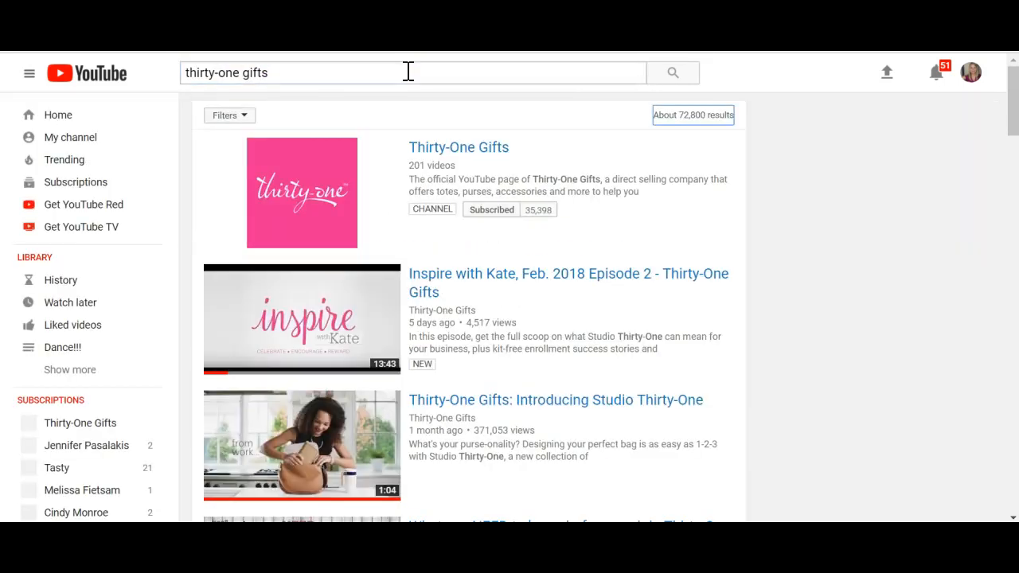
{"action": "left_click", "coordinate": [473, 151]}
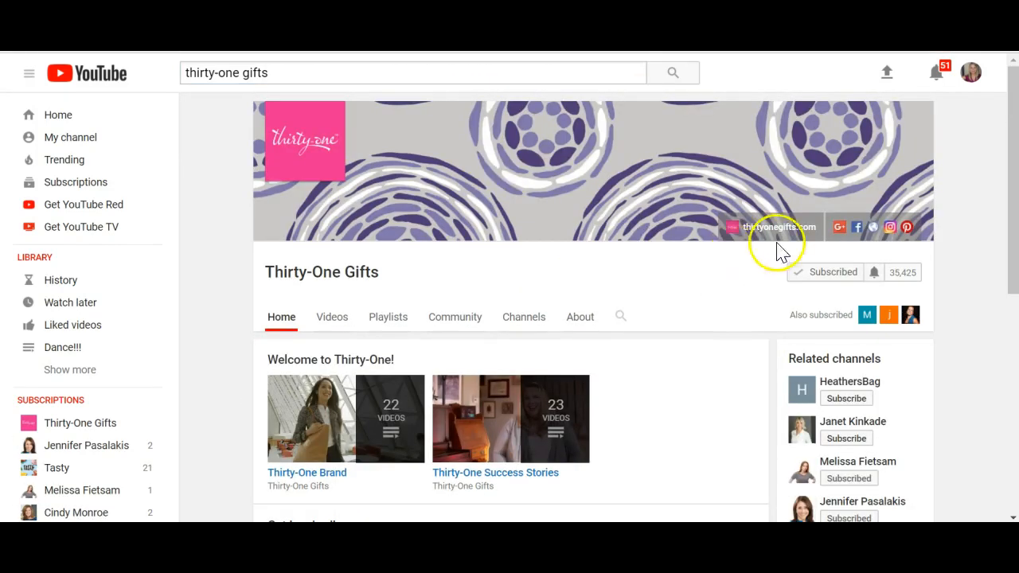
Open "The life you love is in the bag - Thirty-One Gifts (:30)" from the Thirty-One Brand playlist and pause it.
{"action": "left_click_drag", "start_coordinate": [1016, 177], "coordinate": [1015, 204]}
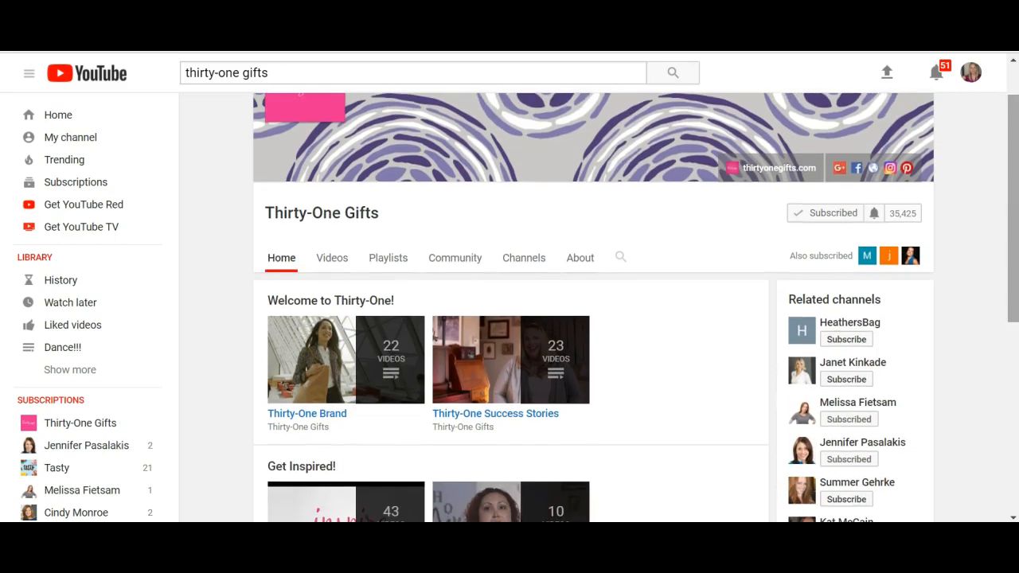
{"action": "left_click", "coordinate": [330, 415]}
{"action": "left_click", "coordinate": [334, 377]}
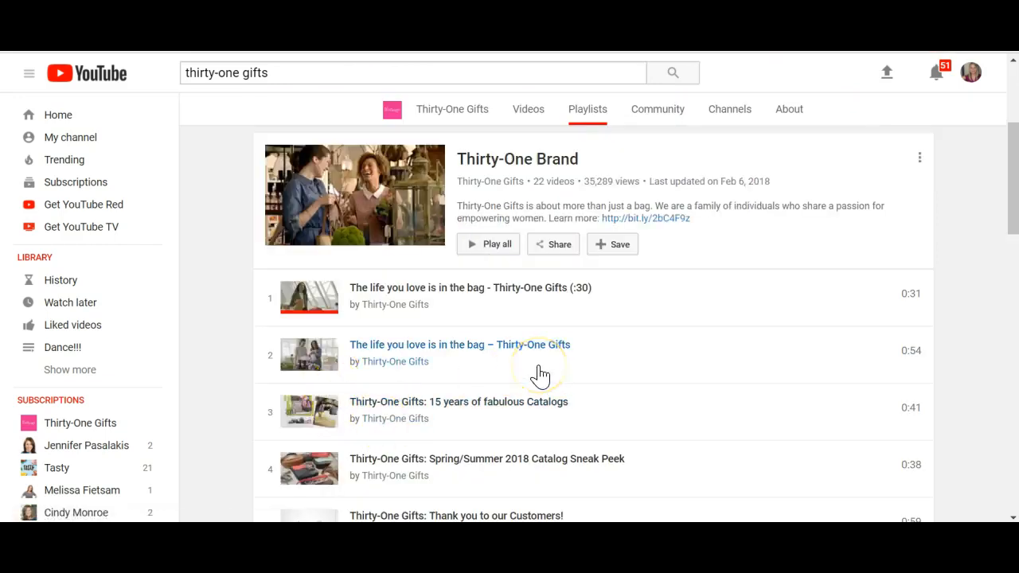
{"action": "left_click", "coordinate": [524, 293]}
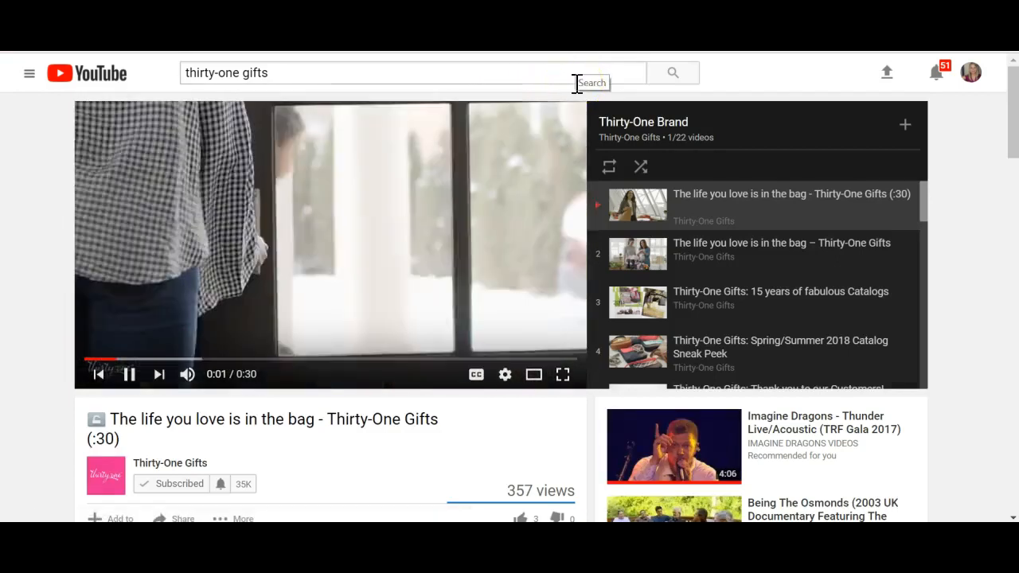
{"action": "left_click", "coordinate": [132, 379]}
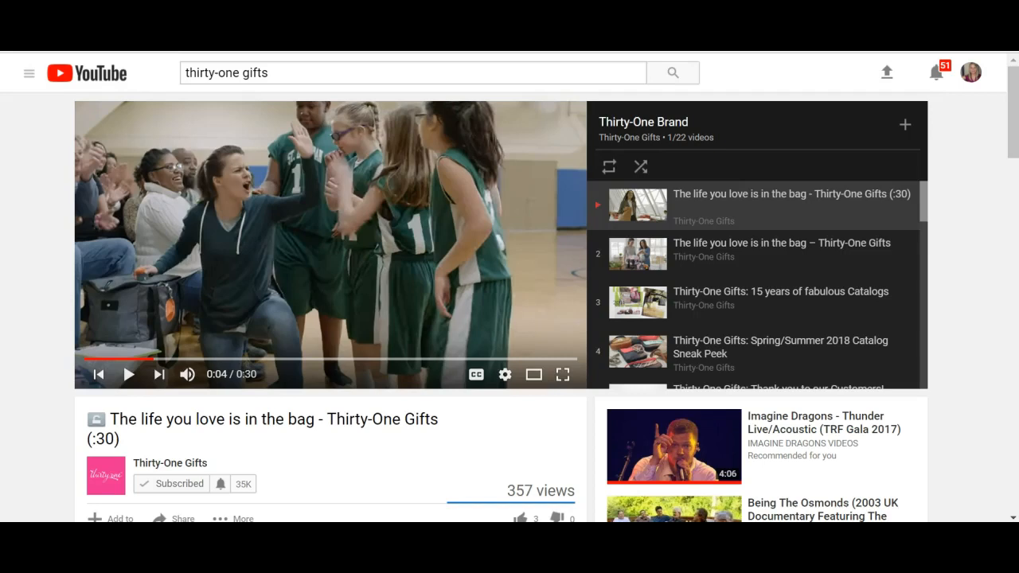
Leave the browser's full-screen view and copy the web address of the paused video.
{"action": "key", "text": "F11"}
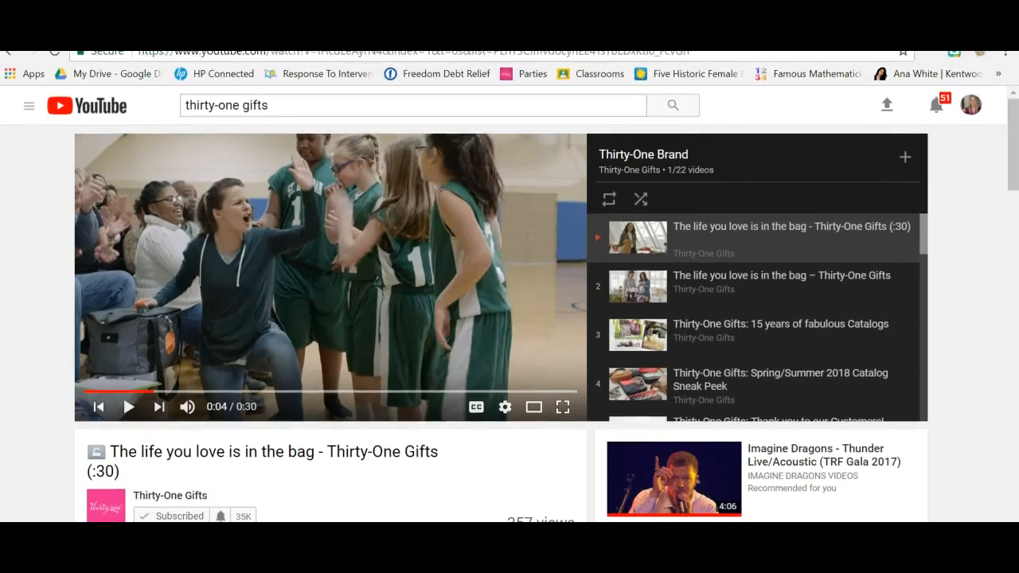
{"action": "left_click", "coordinate": [499, 63]}
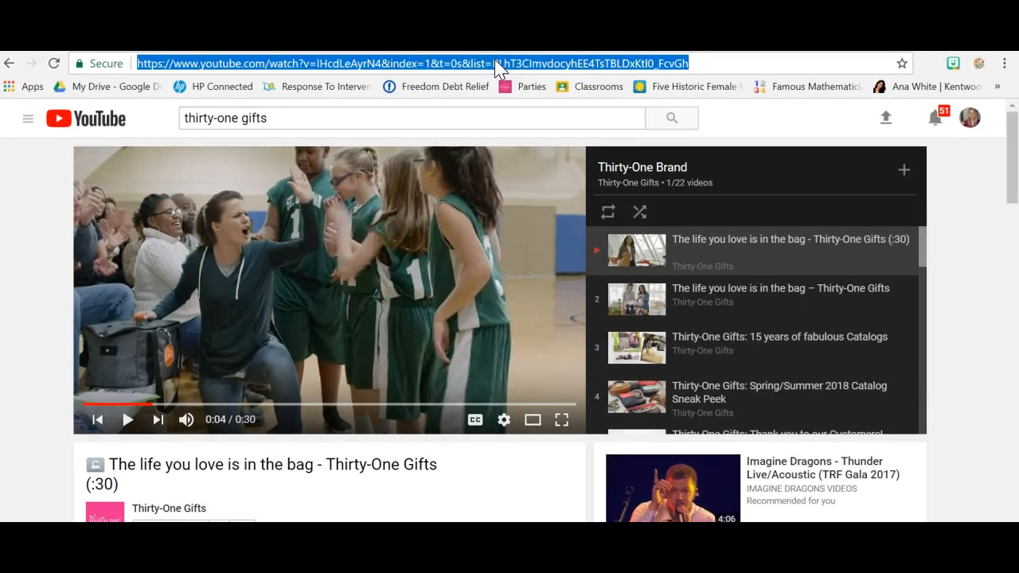
{"action": "right_click", "coordinate": [499, 68]}
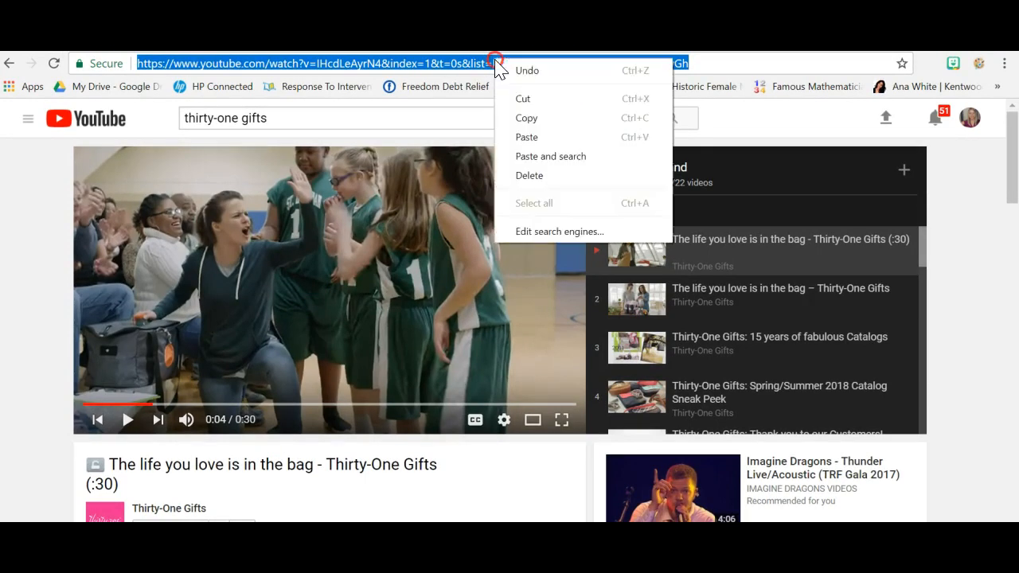
{"action": "left_click", "coordinate": [514, 118]}
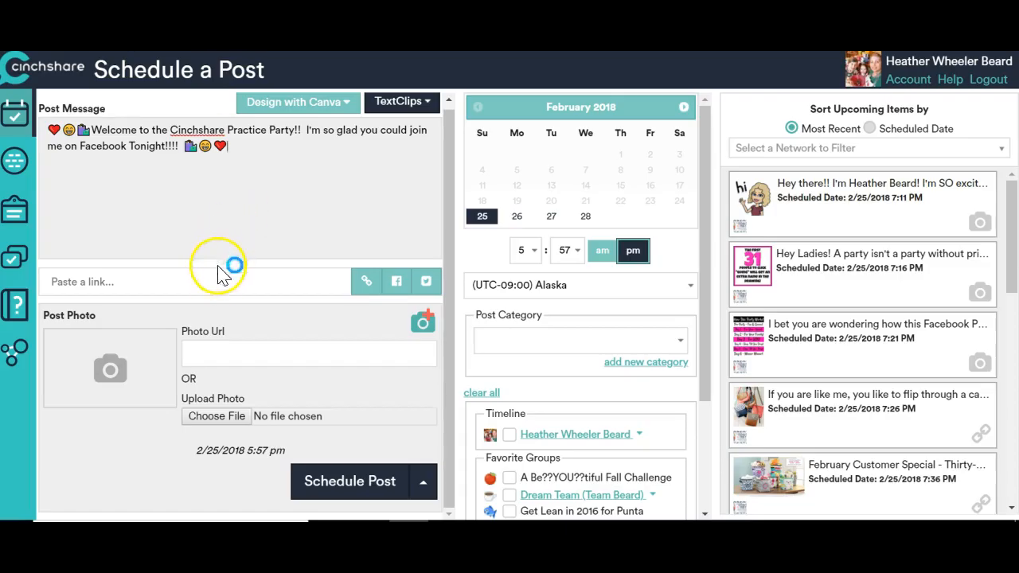
In CinchShare, paste the video address as the post's link and load its preview photo.
{"action": "left_click", "coordinate": [217, 281]}
{"action": "right_click", "coordinate": [218, 281]}
{"action": "left_click", "coordinate": [254, 372]}
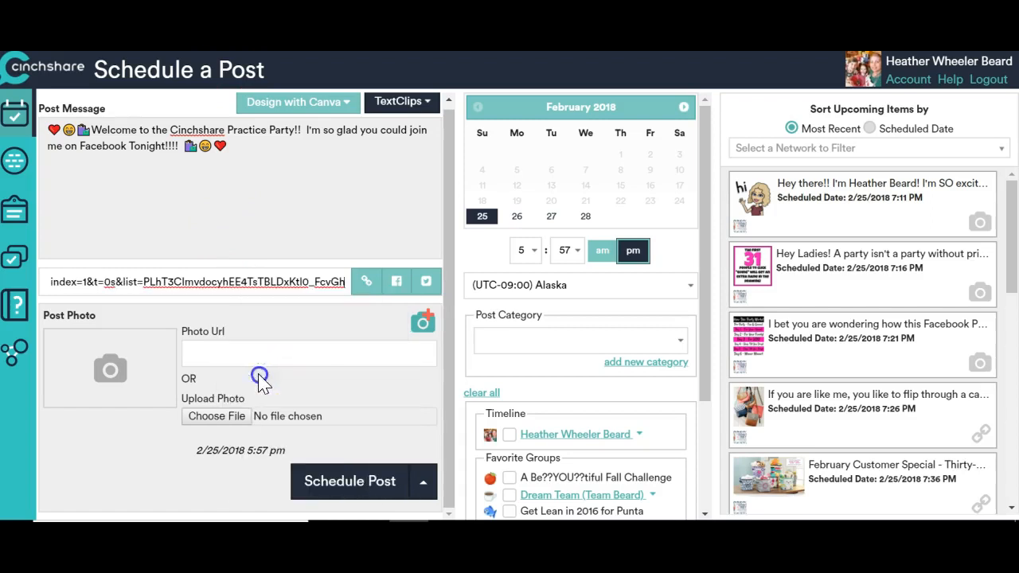
{"action": "left_click", "coordinate": [367, 283]}
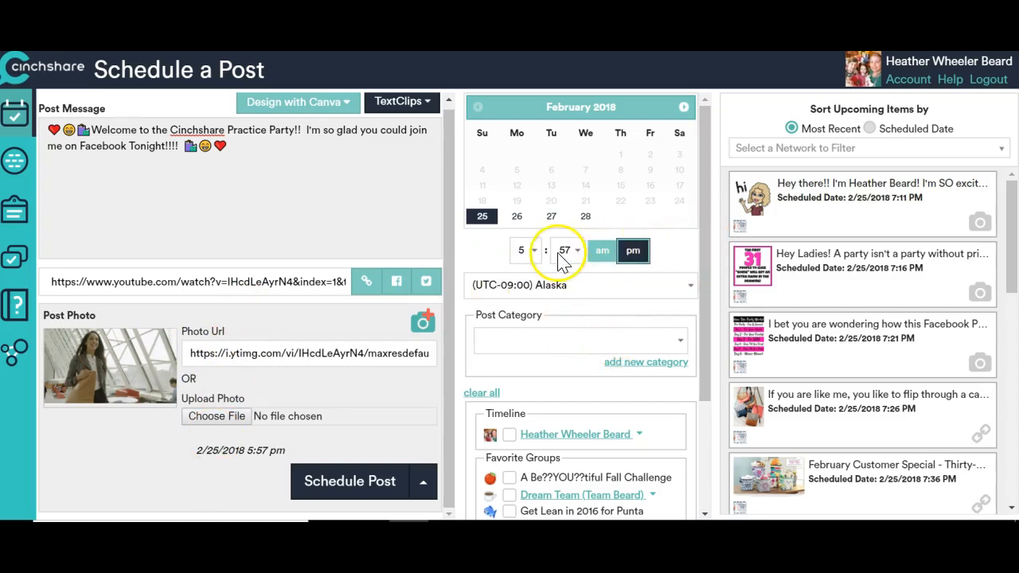
Set the post's scheduled time to 6:00 pm.
{"action": "left_click", "coordinate": [534, 253]}
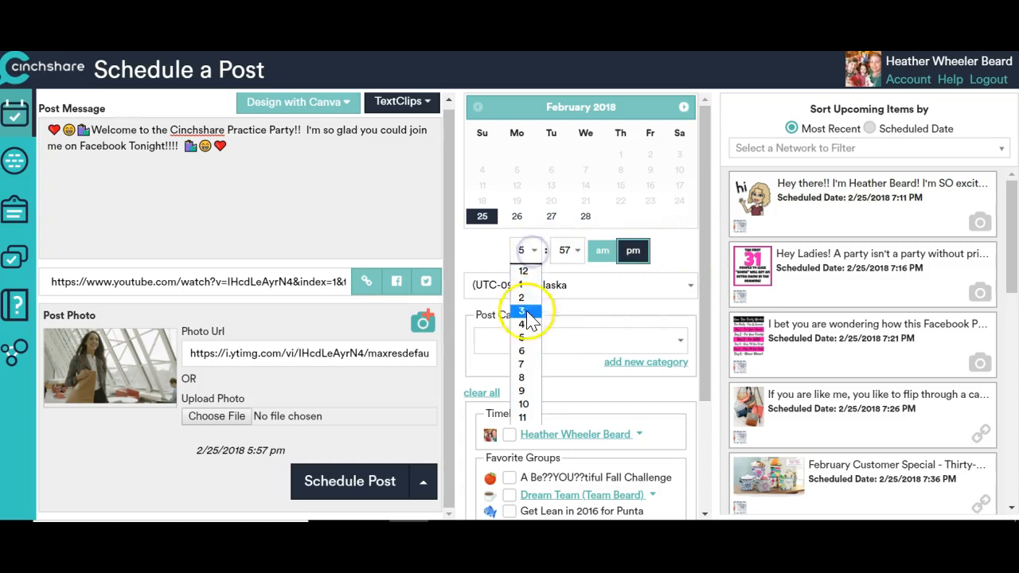
{"action": "left_click", "coordinate": [530, 345]}
{"action": "left_click", "coordinate": [578, 253]}
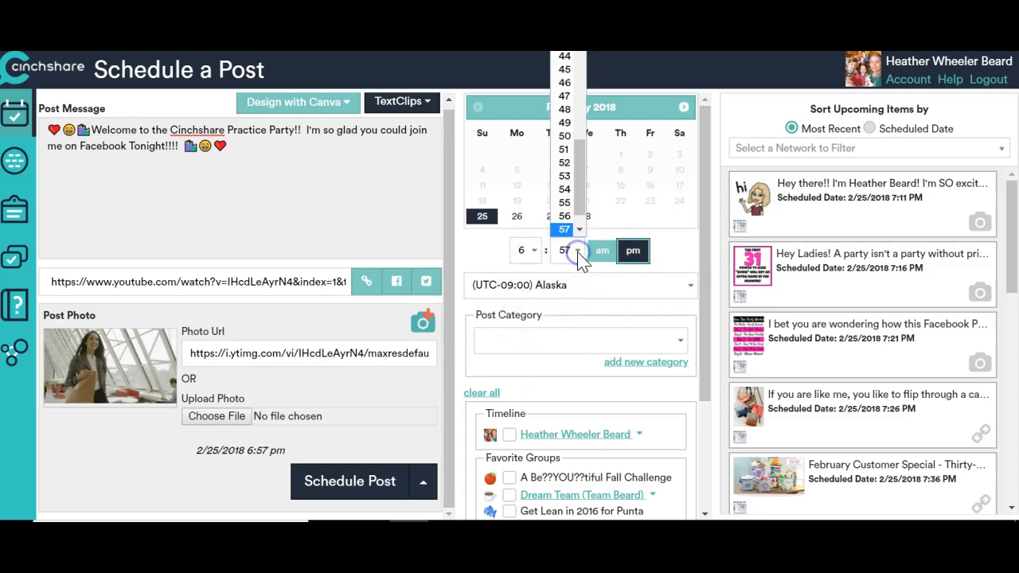
{"action": "left_click_drag", "start_coordinate": [581, 203], "coordinate": [579, 53]}
{"action": "left_click", "coordinate": [569, 53]}
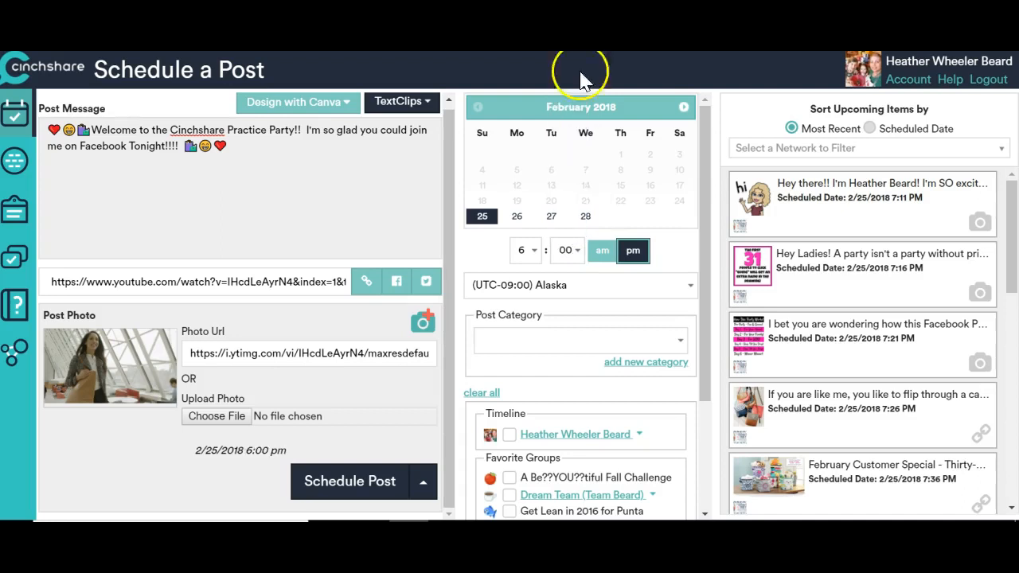
Choose the 02/26/2018 Cinchshare Training Practice Party event under the personal timeline as the destination and schedule the welcome post.
{"action": "left_click", "coordinate": [610, 340]}
{"action": "left_click_drag", "start_coordinate": [705, 292], "coordinate": [706, 421]}
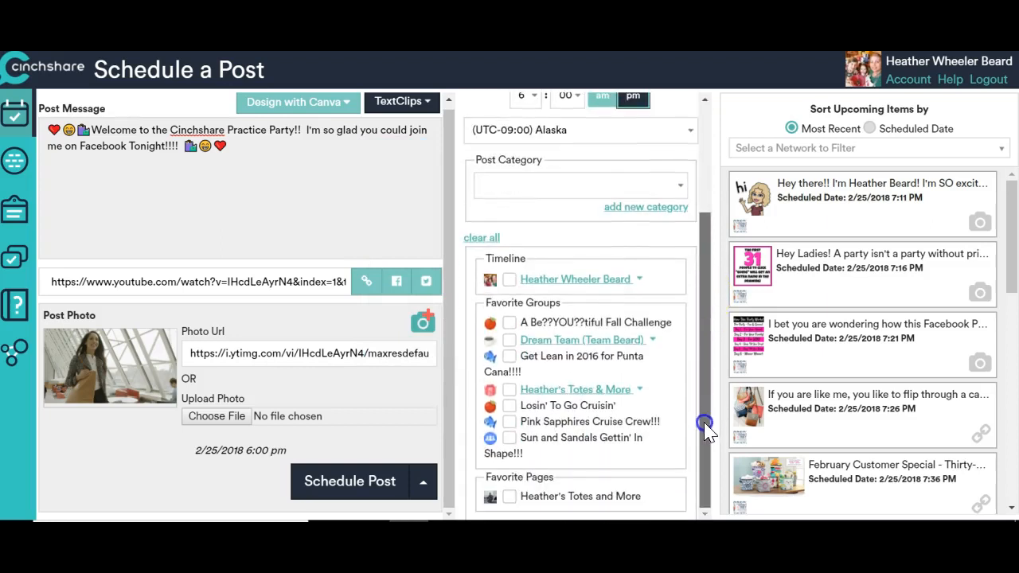
{"action": "left_click", "coordinate": [591, 282]}
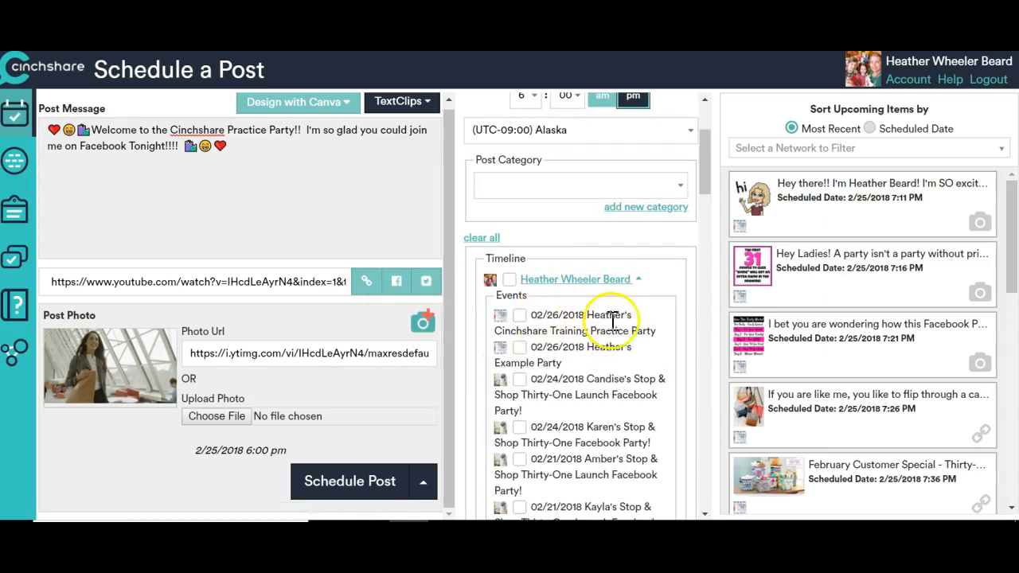
{"action": "left_click", "coordinate": [521, 316]}
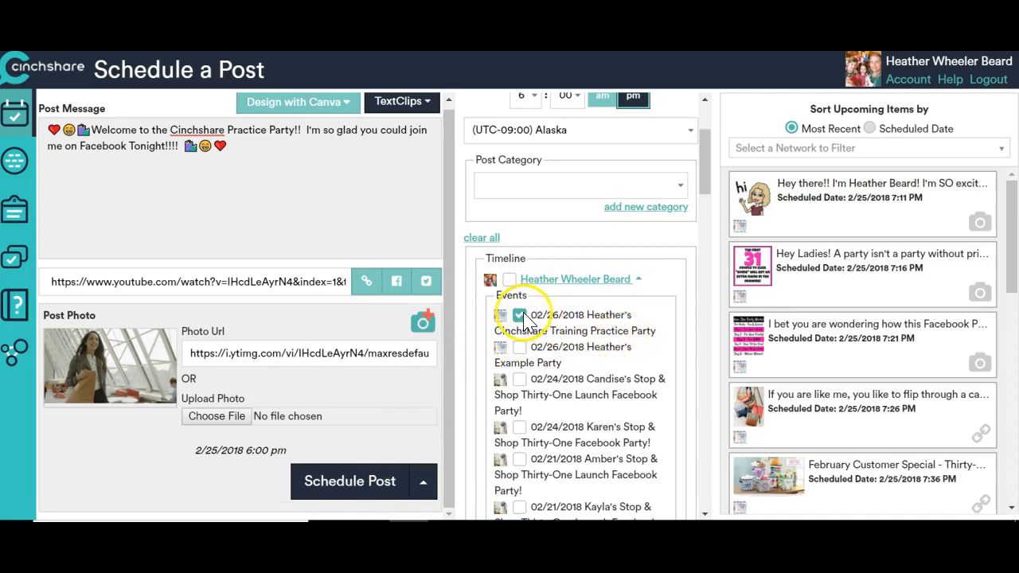
{"action": "left_click", "coordinate": [358, 487]}
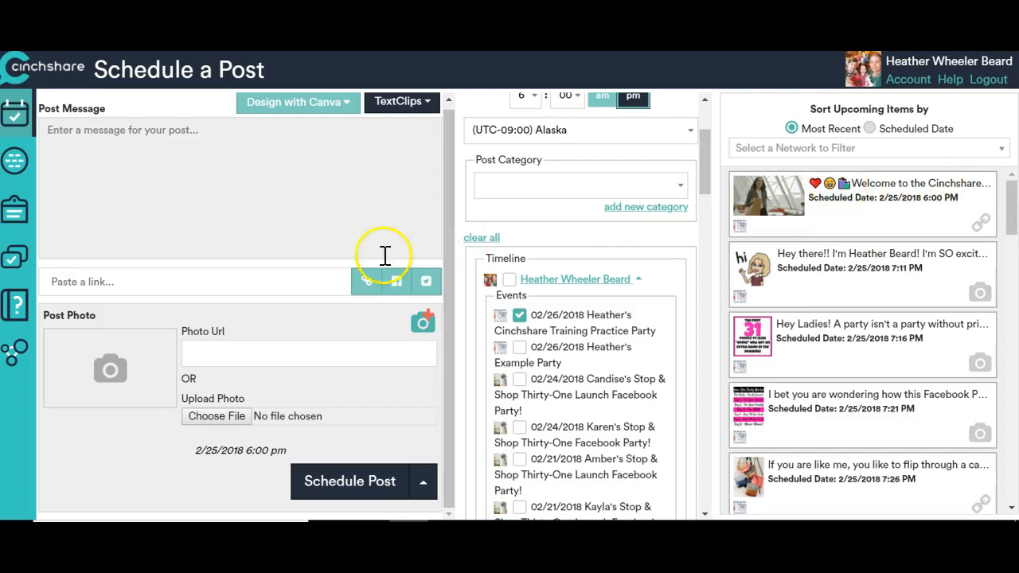
Enter the message "Post #1 - Thirty-One has a lot of organizational products to help you organize any place in your home, office, garage, pantry, etc! Take a look!".
{"action": "left_click", "coordinate": [234, 195]}
{"action": "type", "text": "Thirty"}
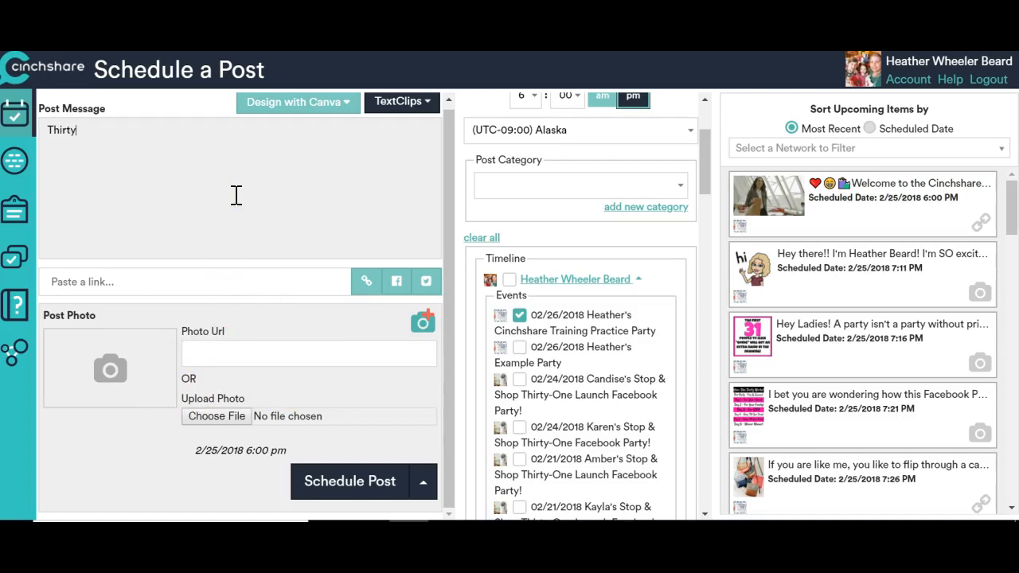
{"action": "key", "text": "BackSpace"}
{"action": "type", "text": "Post #1 -"}
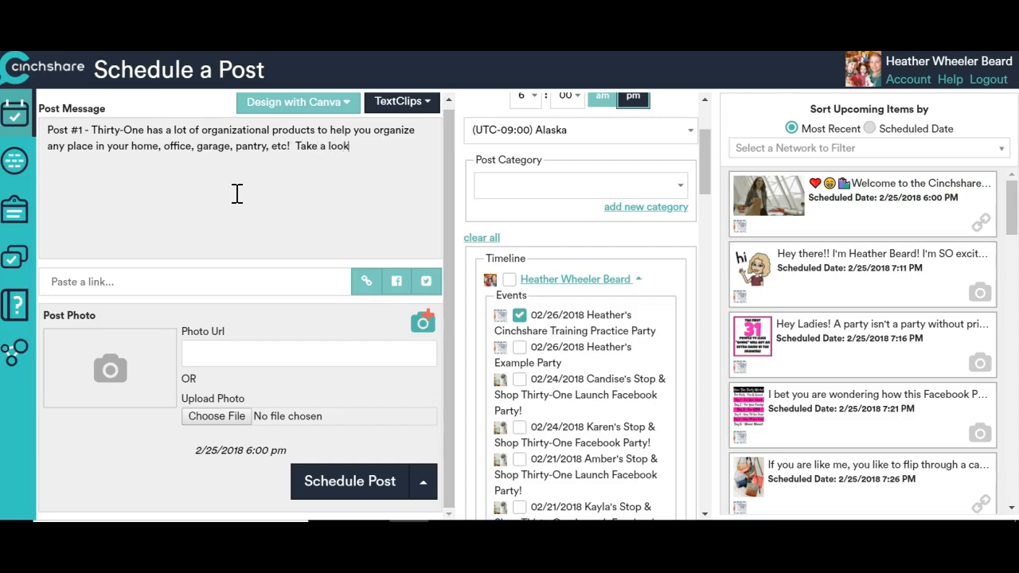
{"action": "left_click", "coordinate": [326, 226]}
{"action": "left_click", "coordinate": [319, 177]}
Upload the six images org1.jpg through org6.jpg as additional photos for the post.
{"action": "left_click", "coordinate": [215, 424]}
{"action": "left_click", "coordinate": [428, 327]}
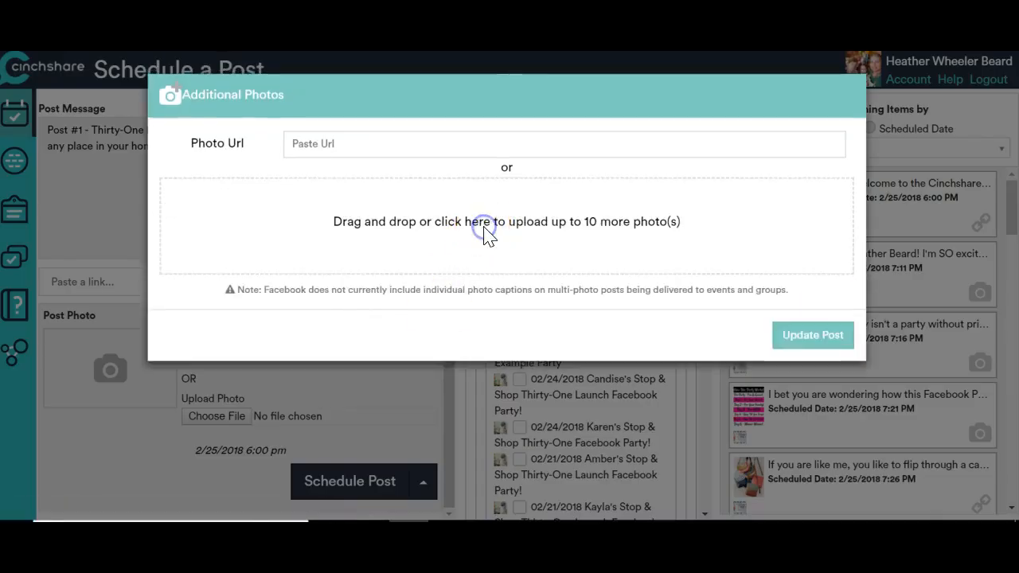
{"action": "left_click", "coordinate": [487, 232]}
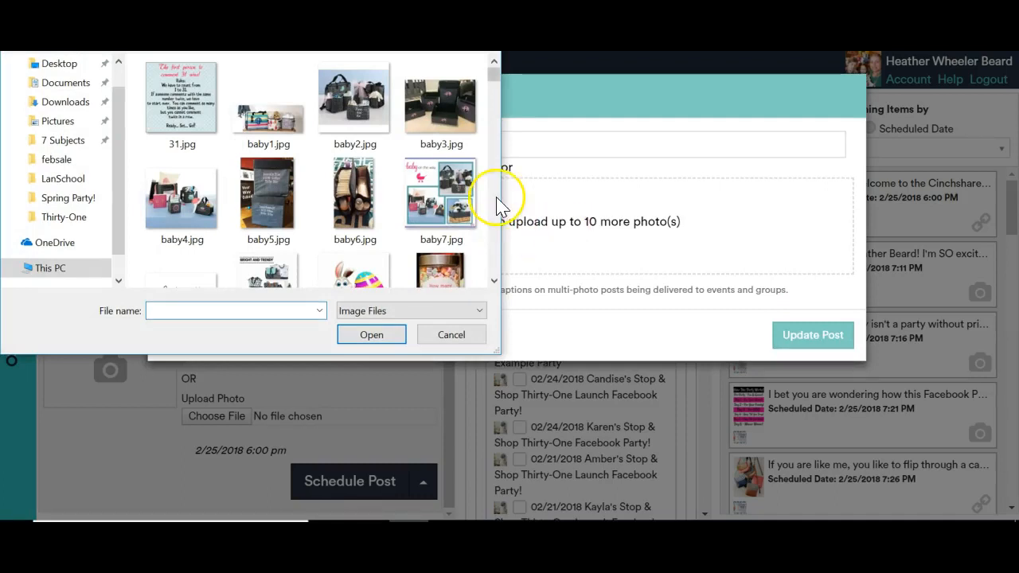
{"action": "left_click_drag", "start_coordinate": [493, 76], "coordinate": [493, 183]}
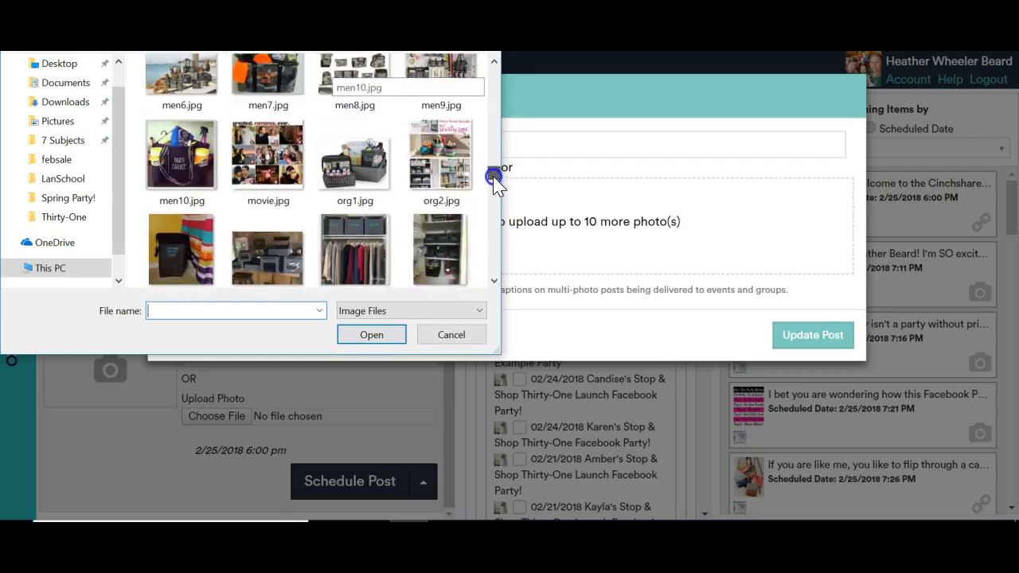
{"action": "left_click", "coordinate": [371, 173]}
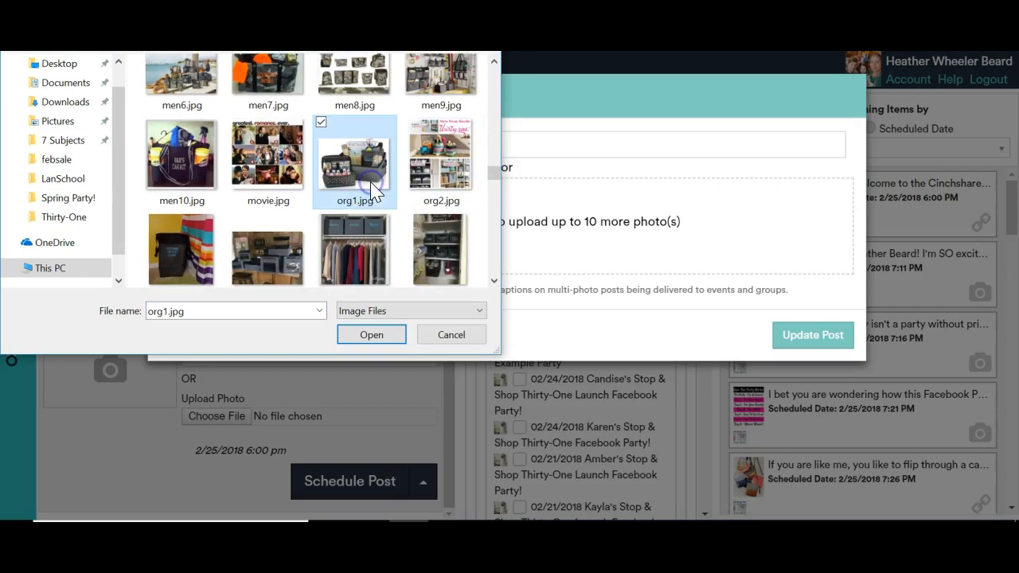
{"action": "left_click", "coordinate": [493, 278]}
{"action": "left_click", "coordinate": [453, 125], "text": "ctrl"}
{"action": "left_click", "coordinate": [182, 231], "text": "ctrl"}
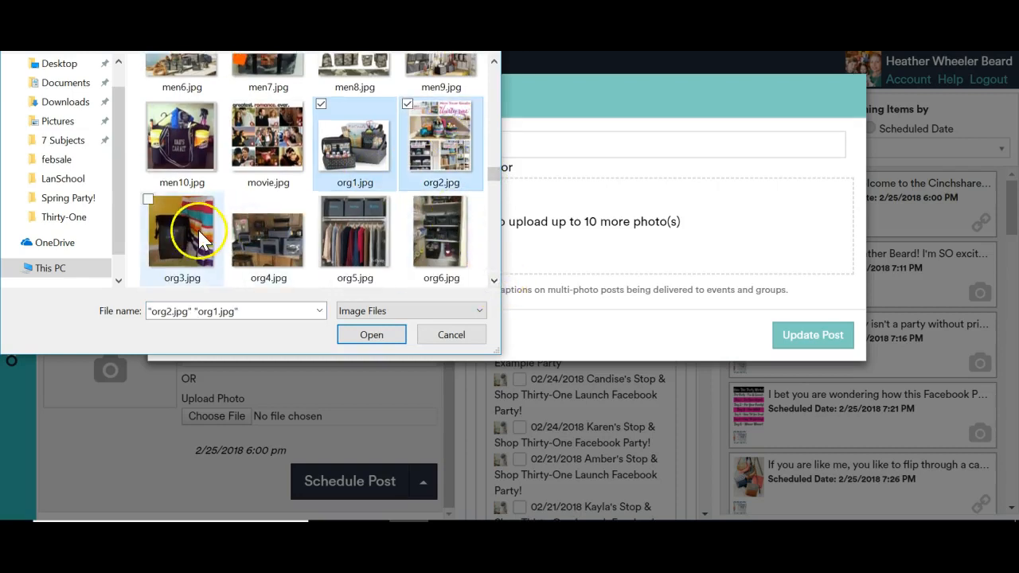
{"action": "left_click", "coordinate": [263, 227], "text": "ctrl"}
{"action": "left_click", "coordinate": [327, 247], "text": "ctrl"}
{"action": "left_click", "coordinate": [434, 239], "text": "ctrl"}
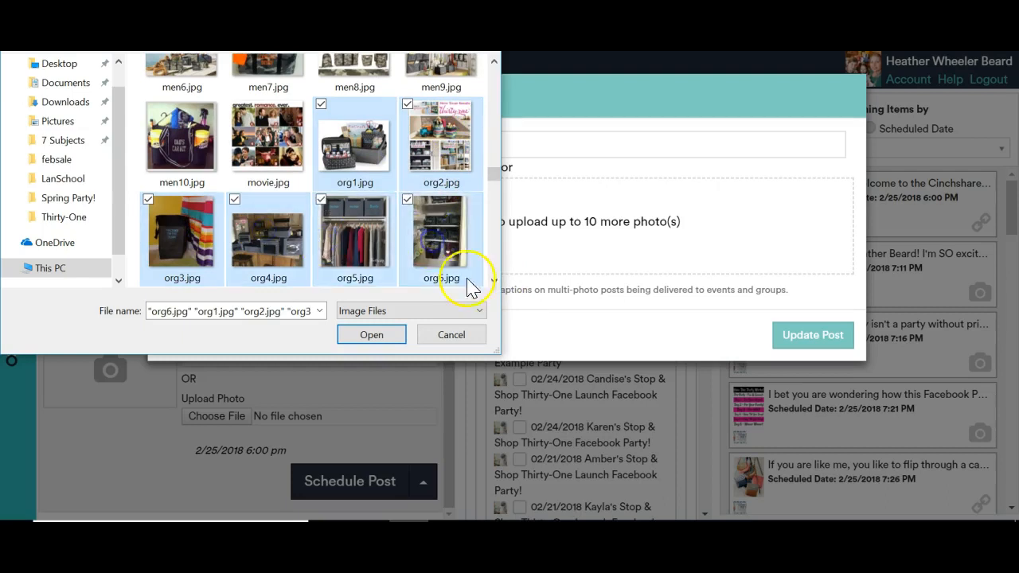
{"action": "left_click", "coordinate": [494, 281]}
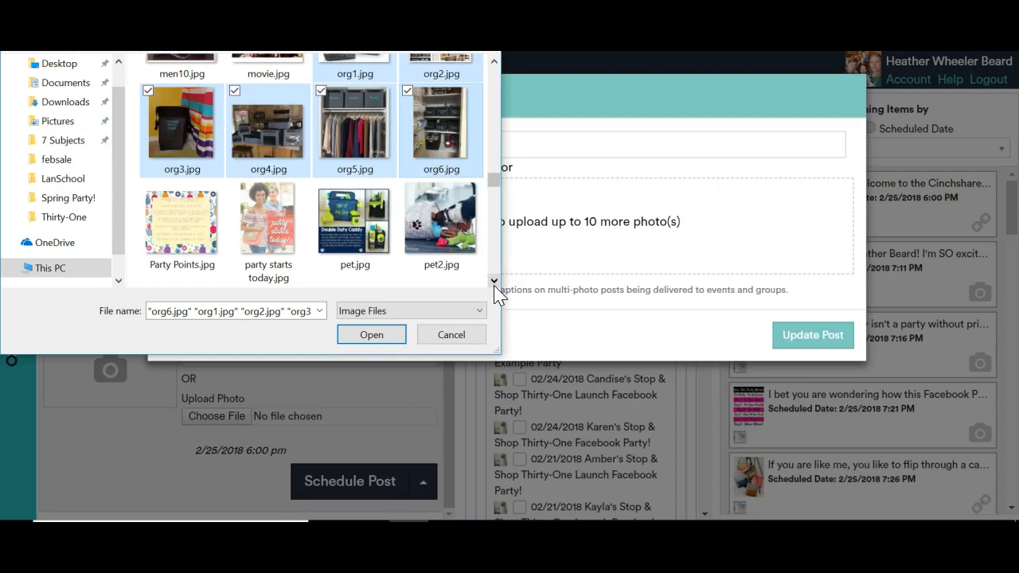
{"action": "left_click", "coordinate": [383, 337]}
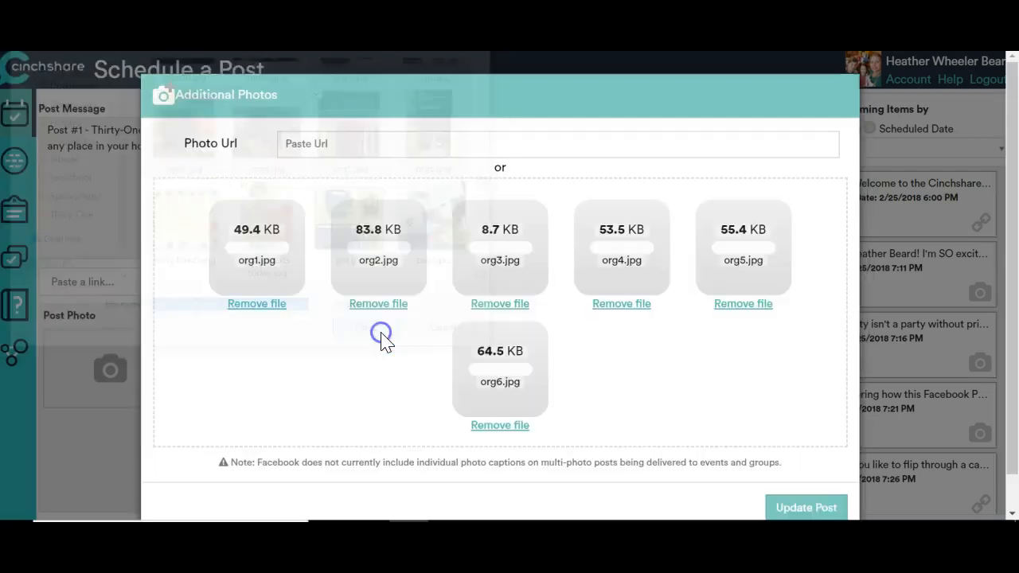
Look through the uploaded photos, leave their captions empty, and update the post with them.
{"action": "left_click", "coordinate": [748, 315]}
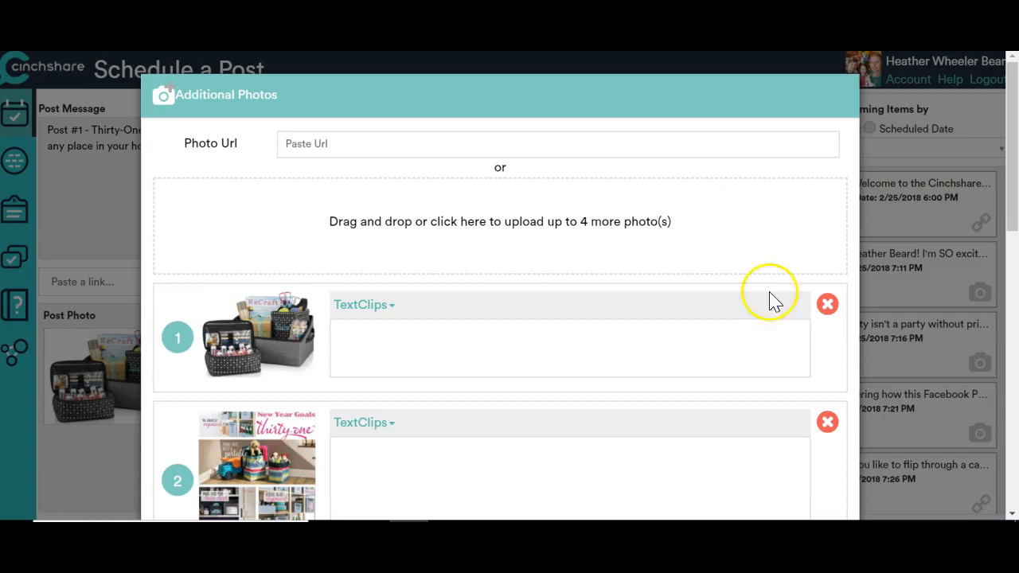
{"action": "left_click_drag", "start_coordinate": [1014, 174], "coordinate": [1011, 211]}
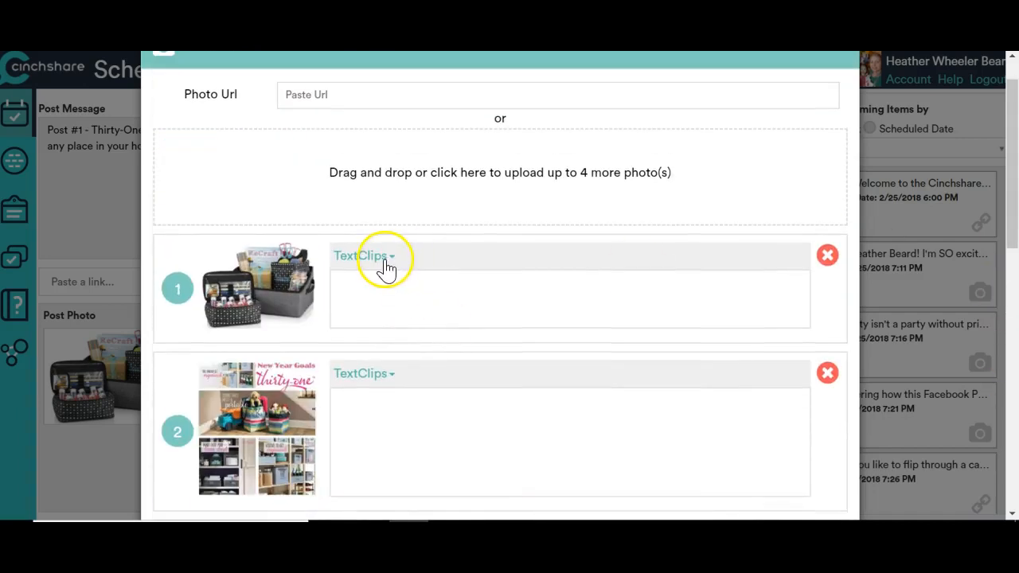
{"action": "left_click", "coordinate": [384, 293]}
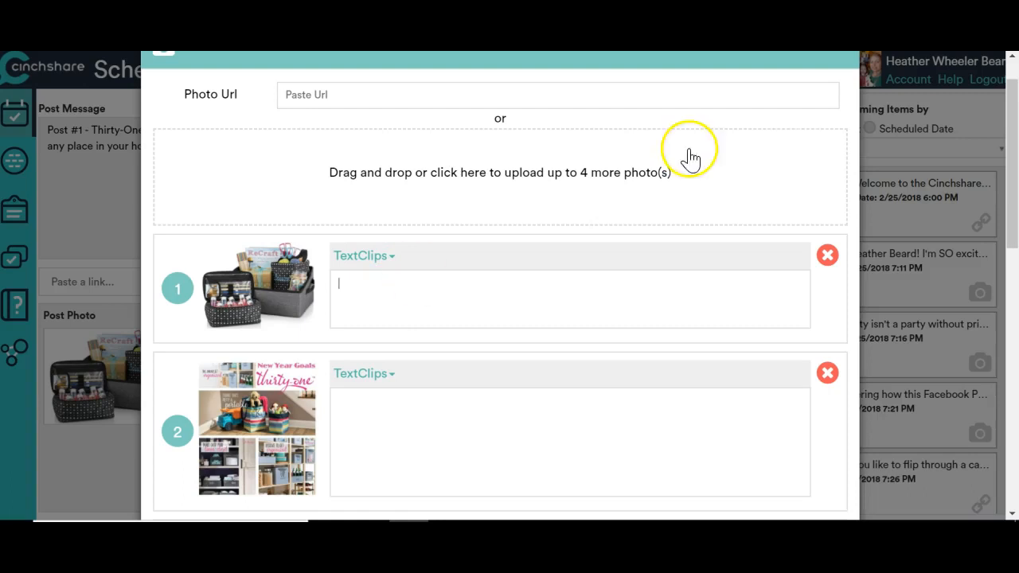
{"action": "left_click_drag", "start_coordinate": [1012, 174], "coordinate": [1015, 442]}
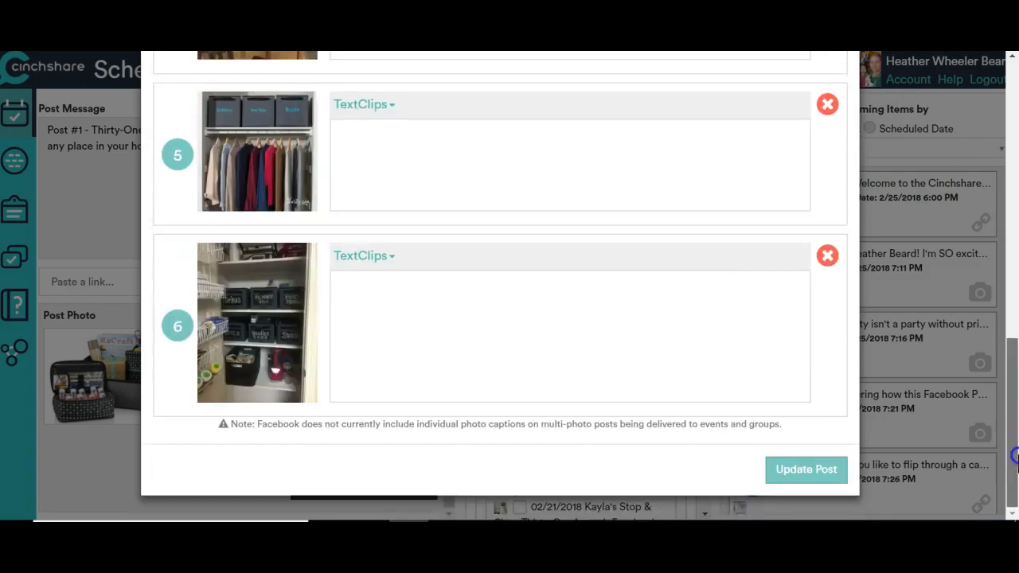
{"action": "left_click", "coordinate": [804, 471]}
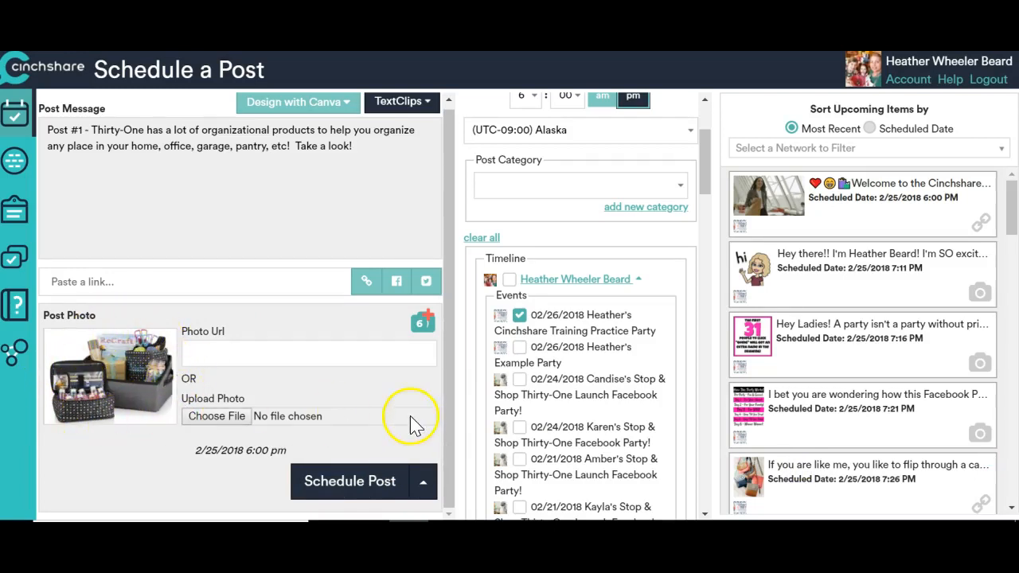
Set the post's time to 6:04 pm, keep the Cinchshare Training Practice Party event selected, and schedule the post.
{"action": "left_click_drag", "start_coordinate": [710, 181], "coordinate": [708, 154]}
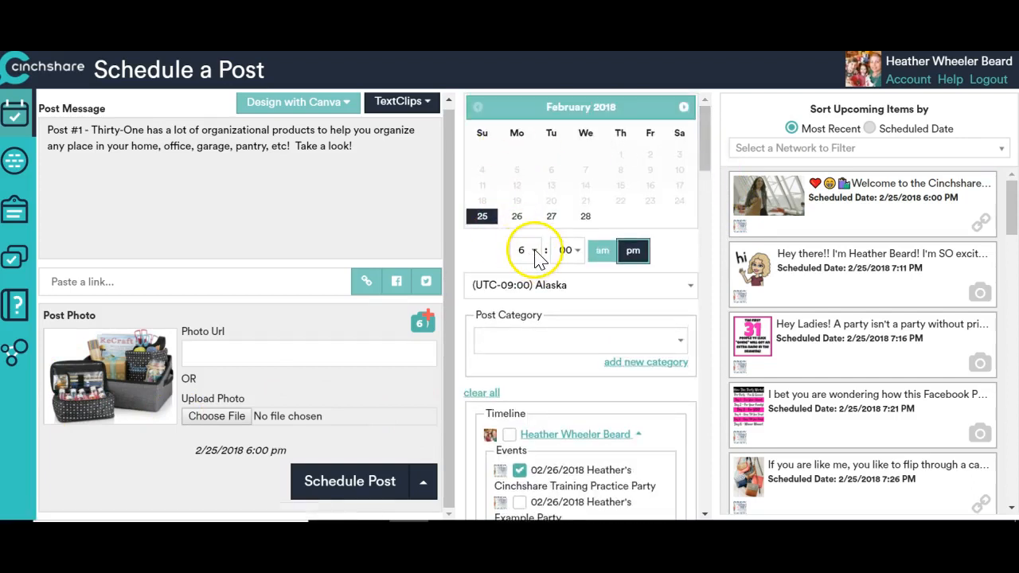
{"action": "left_click", "coordinate": [570, 251]}
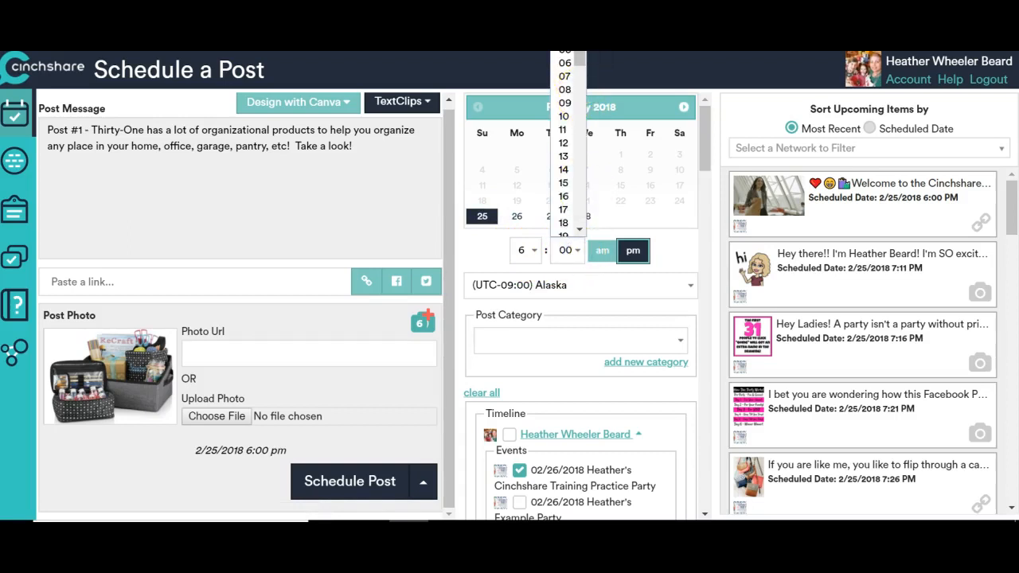
{"action": "left_click", "coordinate": [565, 37]}
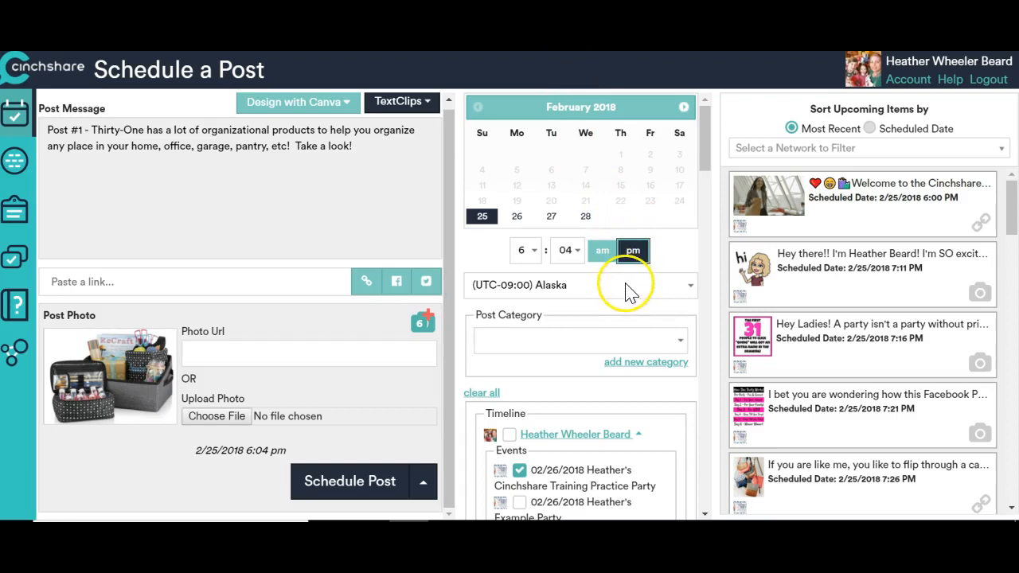
{"action": "left_click_drag", "start_coordinate": [706, 167], "coordinate": [710, 209]}
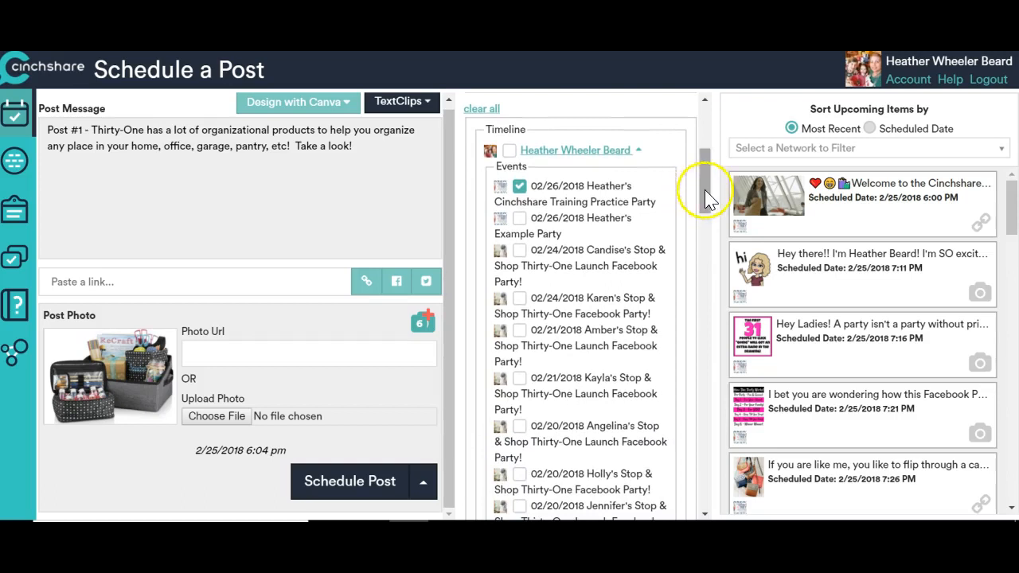
{"action": "scroll", "coordinate": [706, 194], "scroll_direction": "down", "scroll_amount": 1}
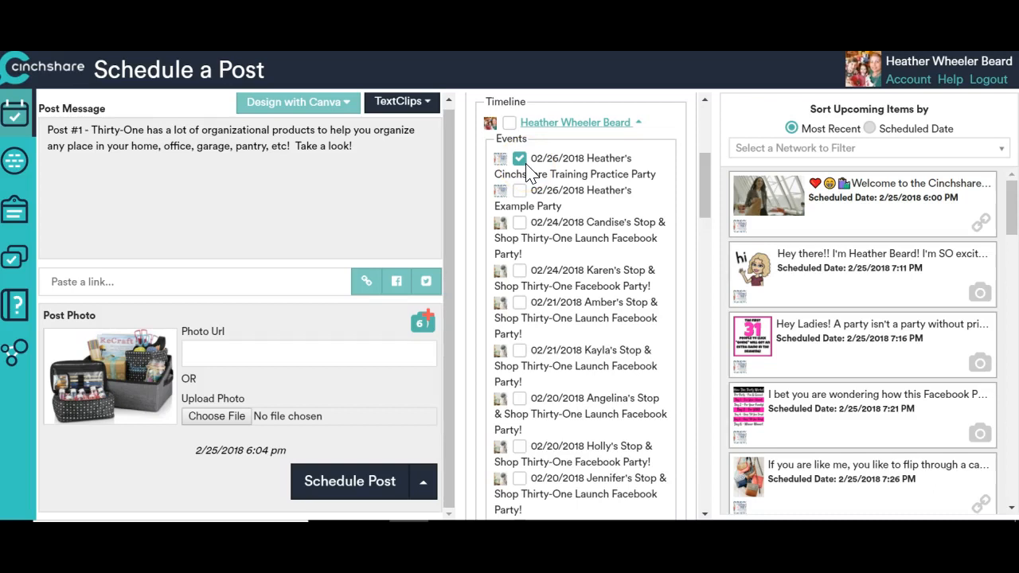
{"action": "left_click", "coordinate": [367, 482]}
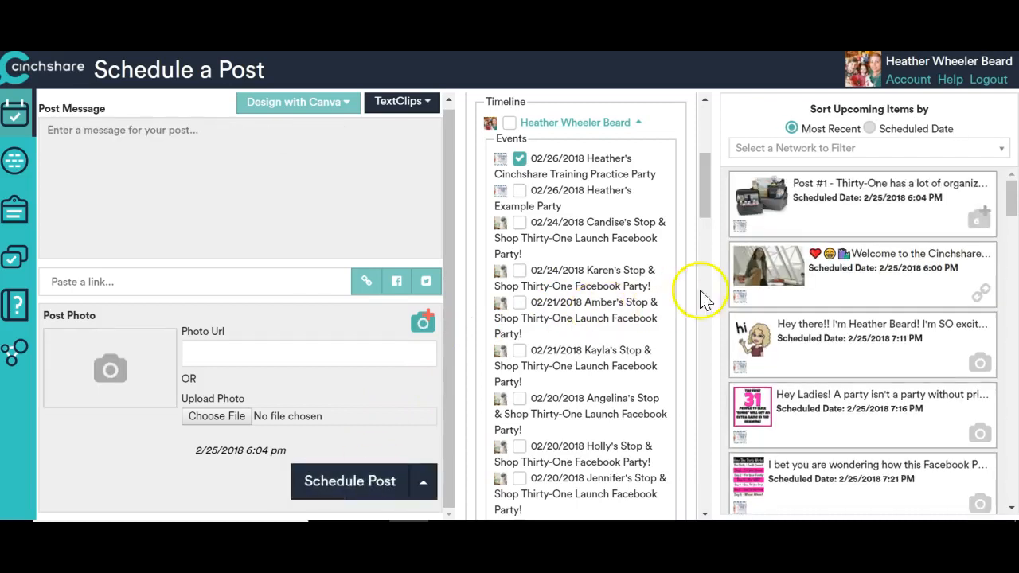